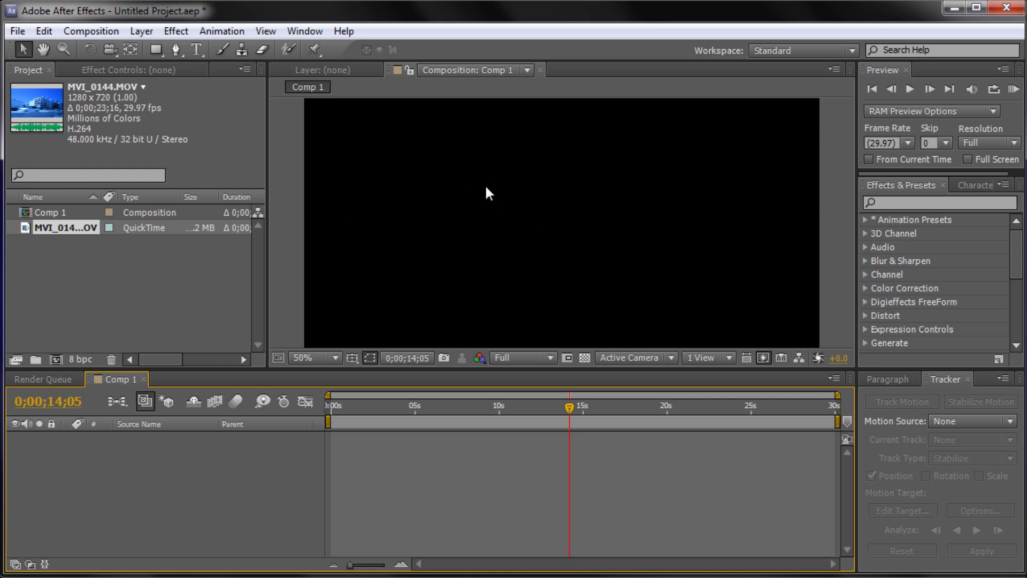
Step: Add MVI_0144.MOV to Comp 1 as its only layer and scrub through the footage
left_click_drag(56, 227, 154, 468)
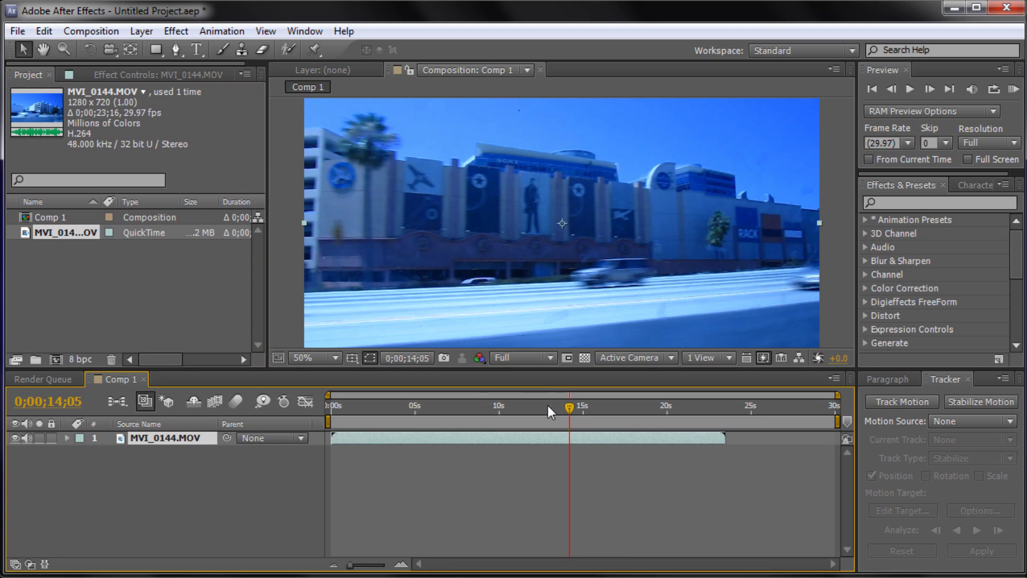
left_click_drag(569, 406, 337, 420)
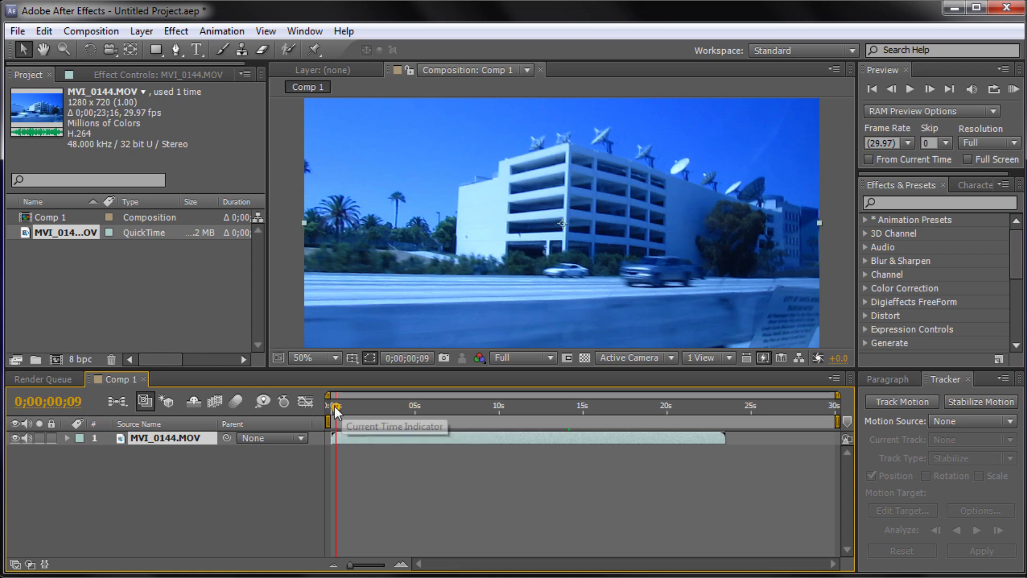
left_click_drag(335, 406, 369, 432)
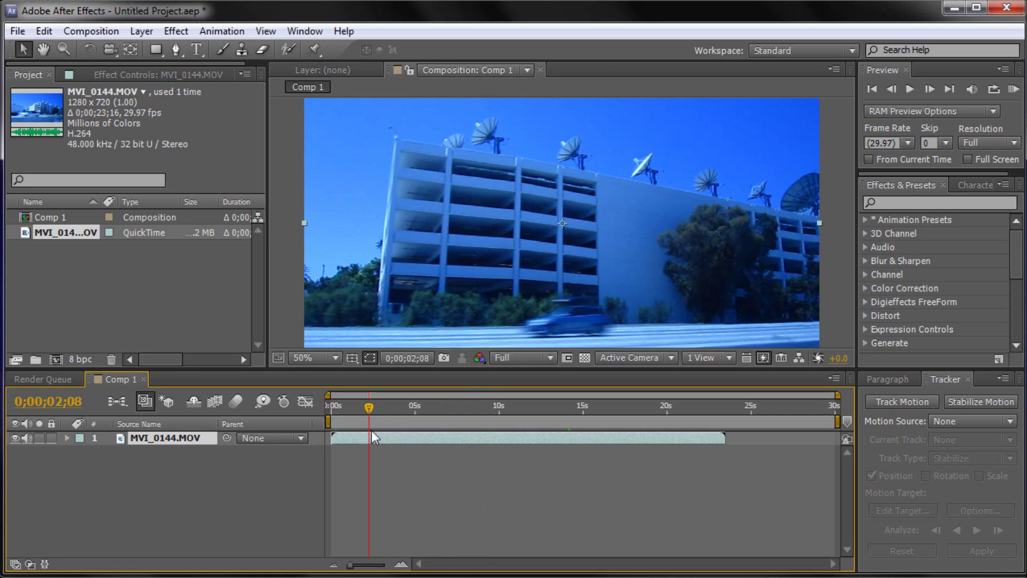
left_click_drag(367, 412, 330, 424)
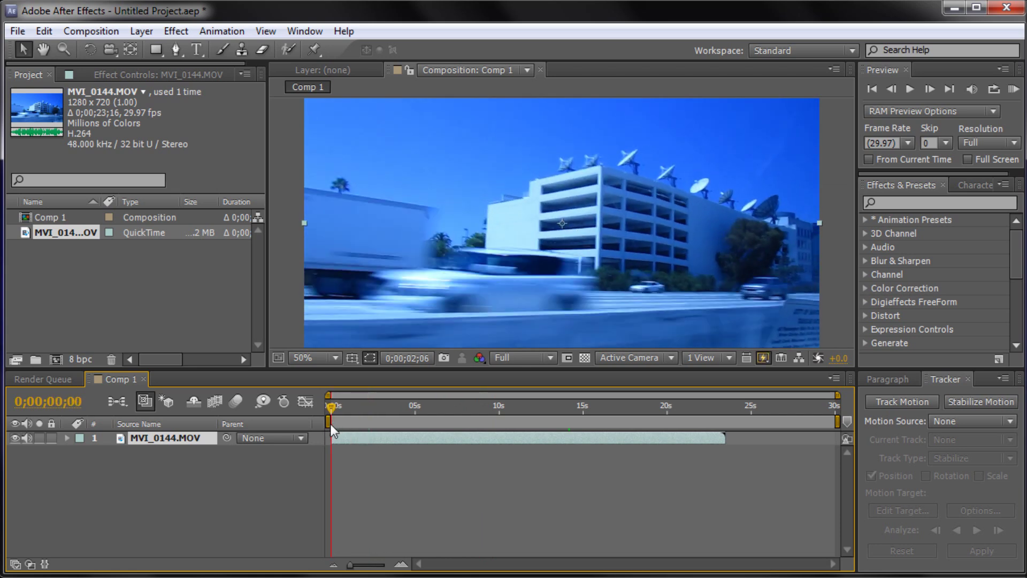
right_click(391, 435)
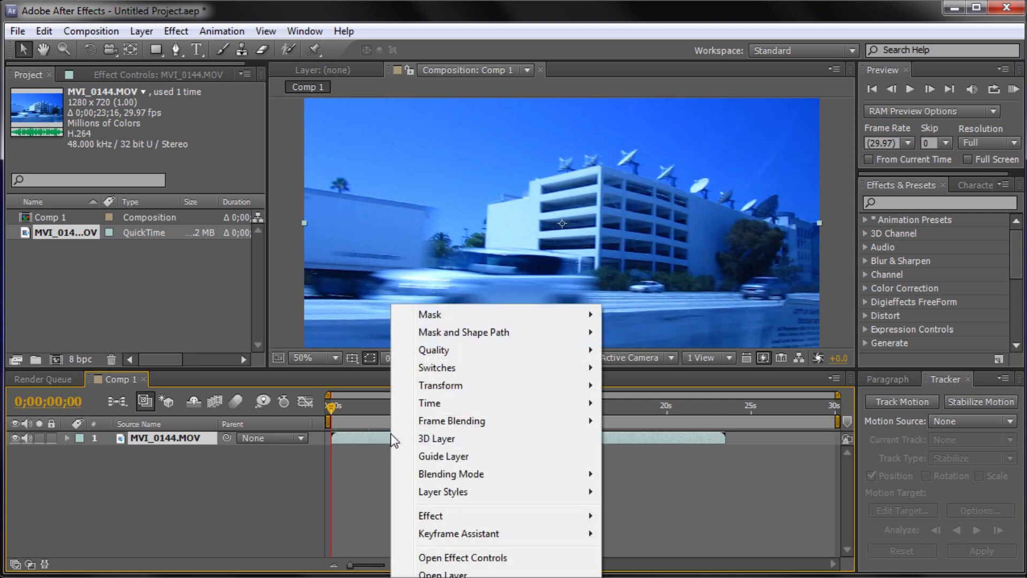
key("Escape")
right_click(406, 434)
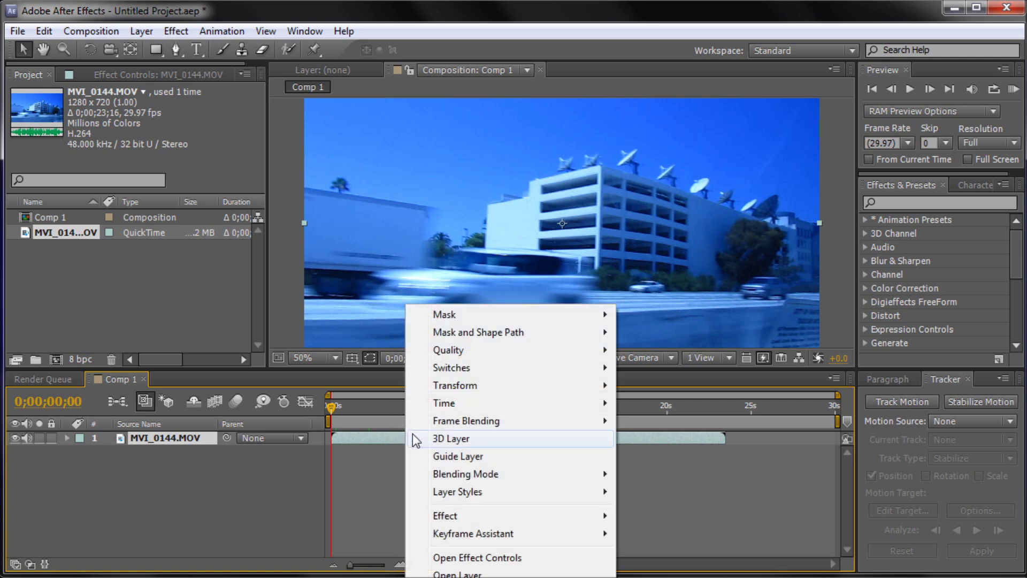
mouse_move(444, 408)
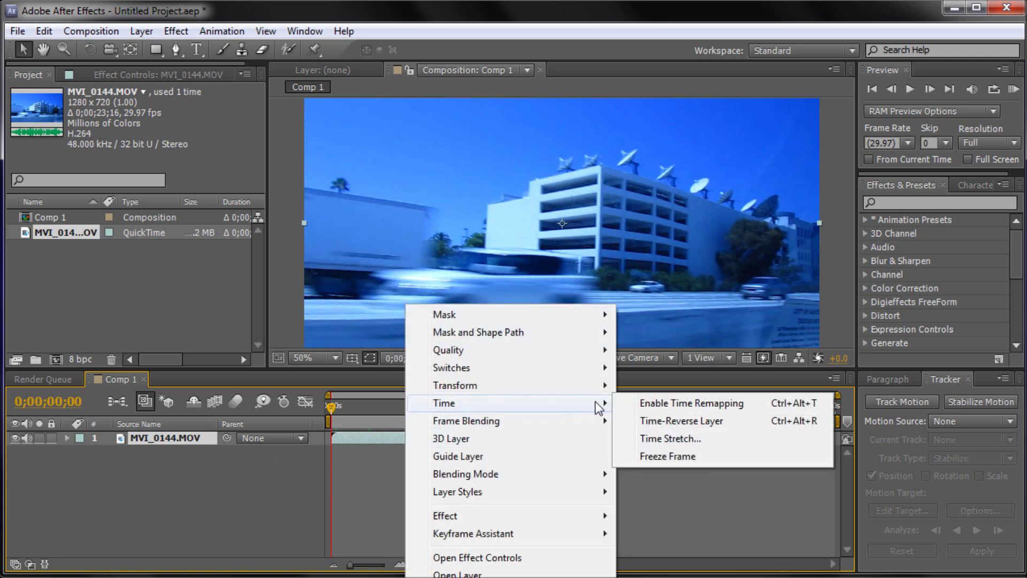
left_click(670, 422)
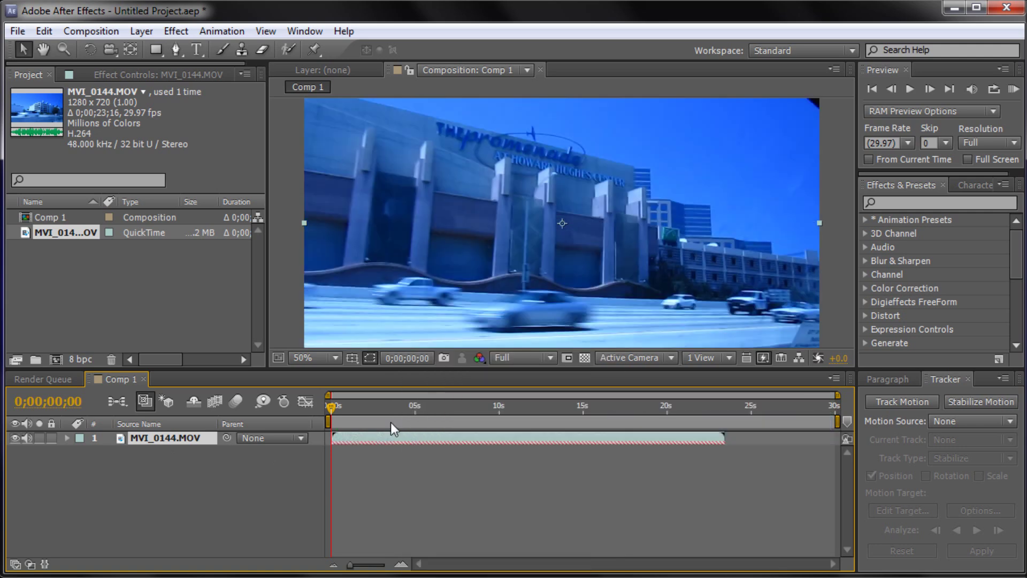
left_click_drag(329, 410, 365, 438)
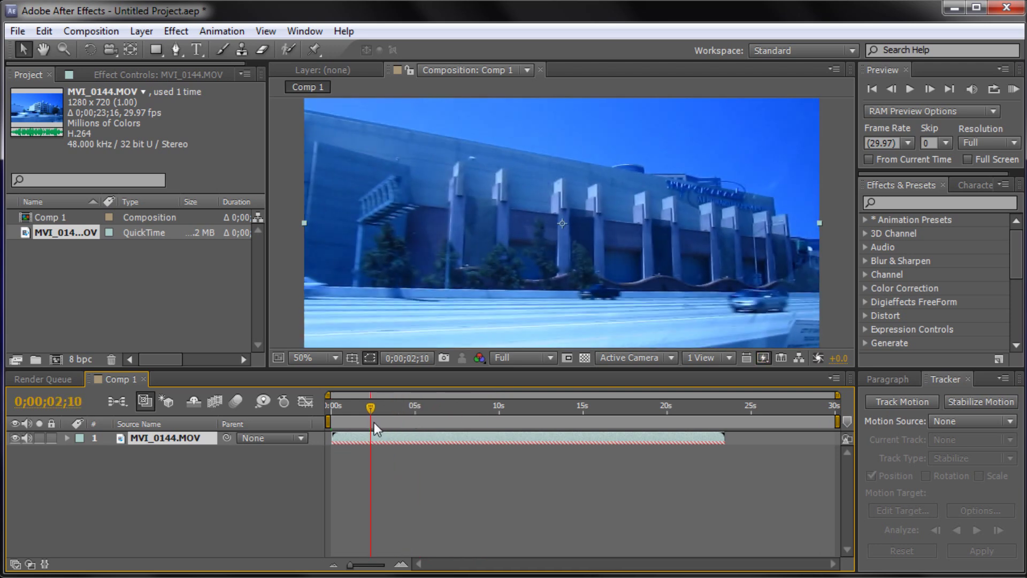
key("Home")
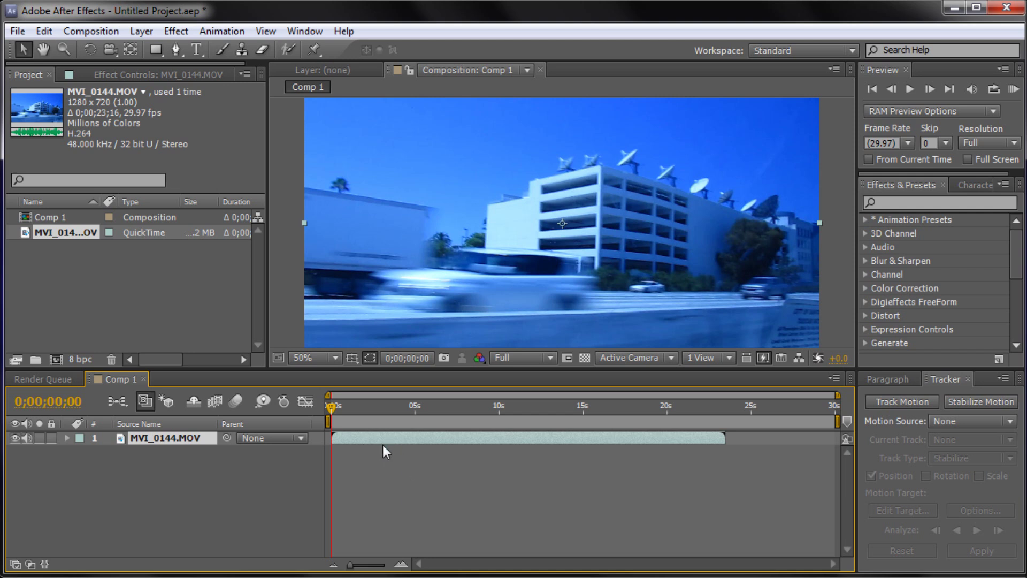
right_click(381, 438)
Step: Time-stretch the footage layer with a Stretch Factor of 50%
mouse_move(438, 407)
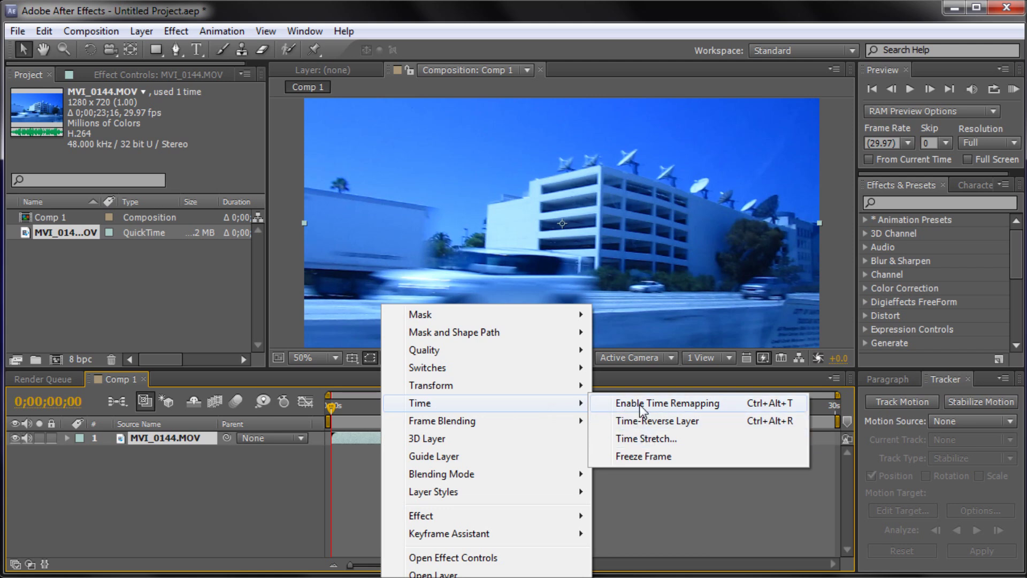
left_click(636, 439)
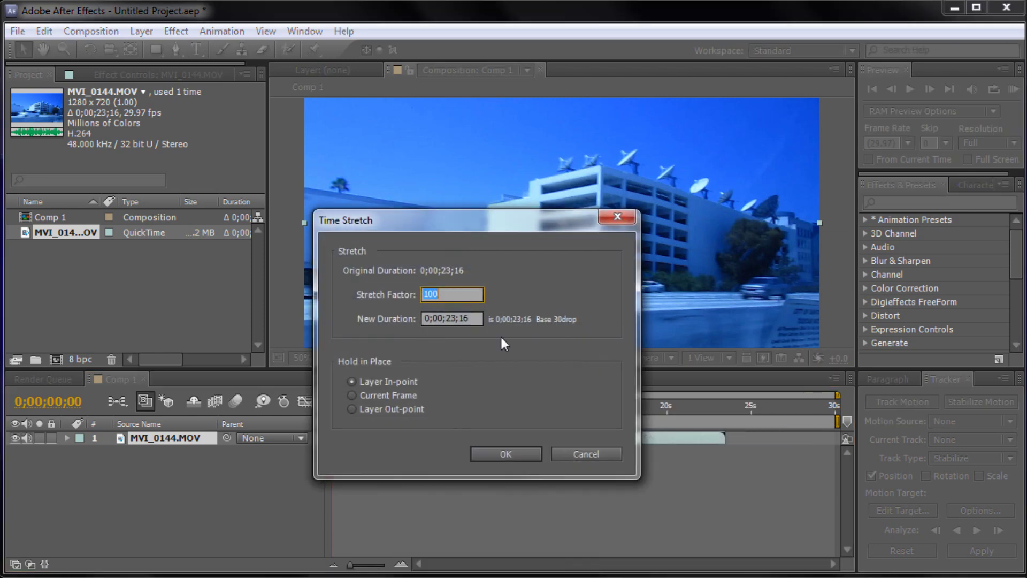
left_click_drag(423, 225, 427, 203)
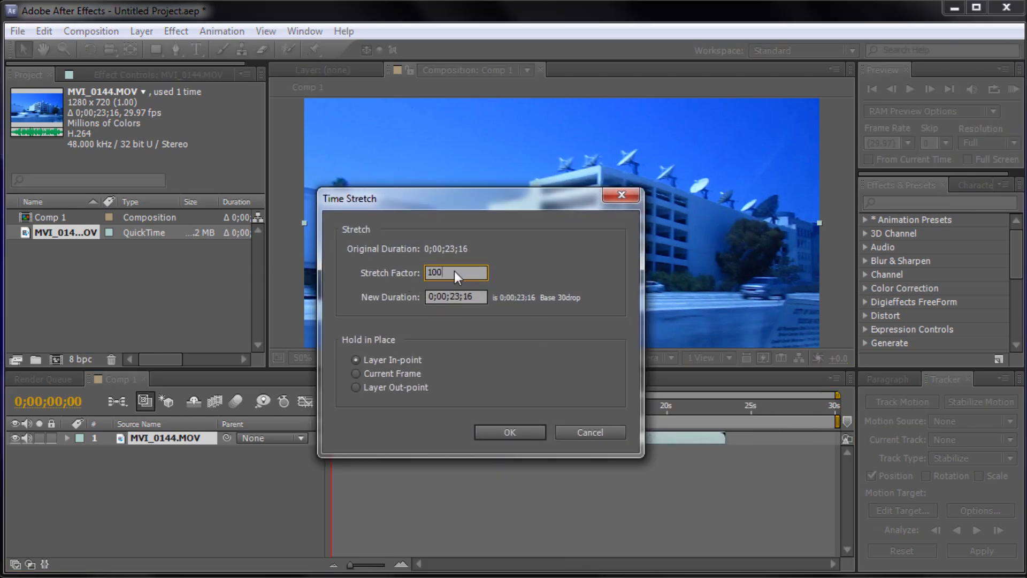
left_click(473, 298)
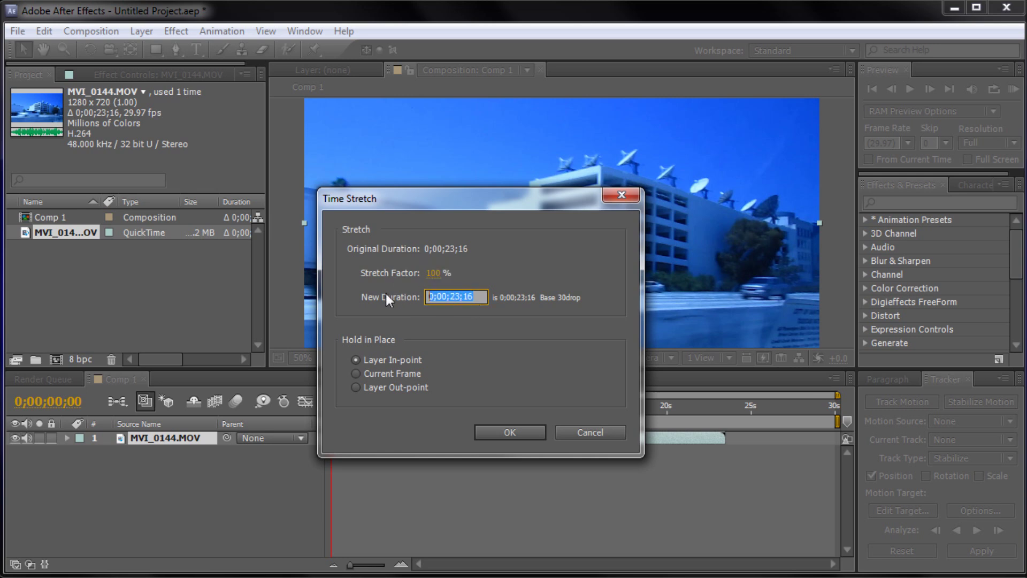
left_click(430, 297)
left_click(434, 274)
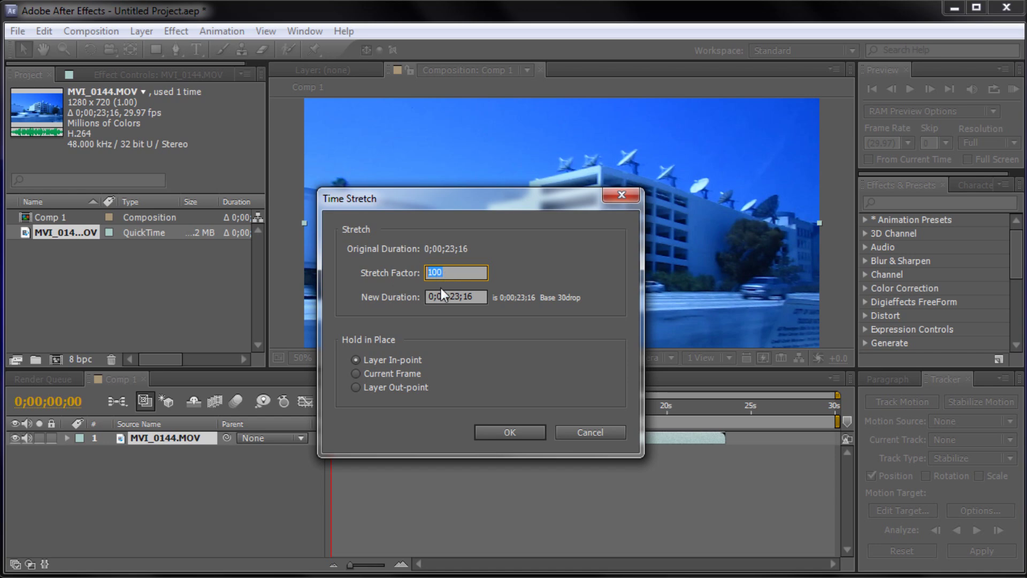
type("50")
left_click(513, 432)
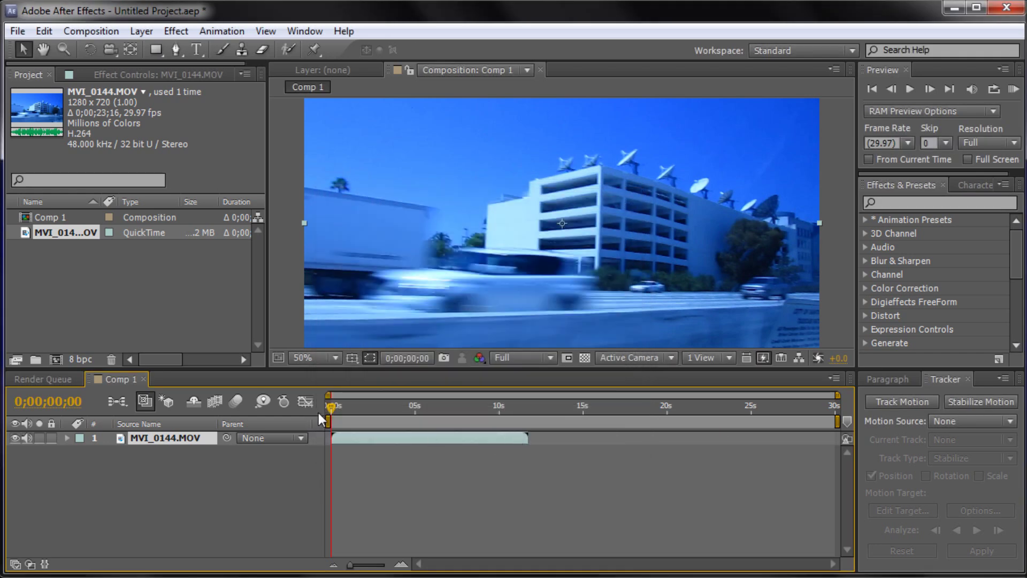
Step: Preview the double-speed footage and return to the start of the comp
left_click_drag(319, 413, 353, 419)
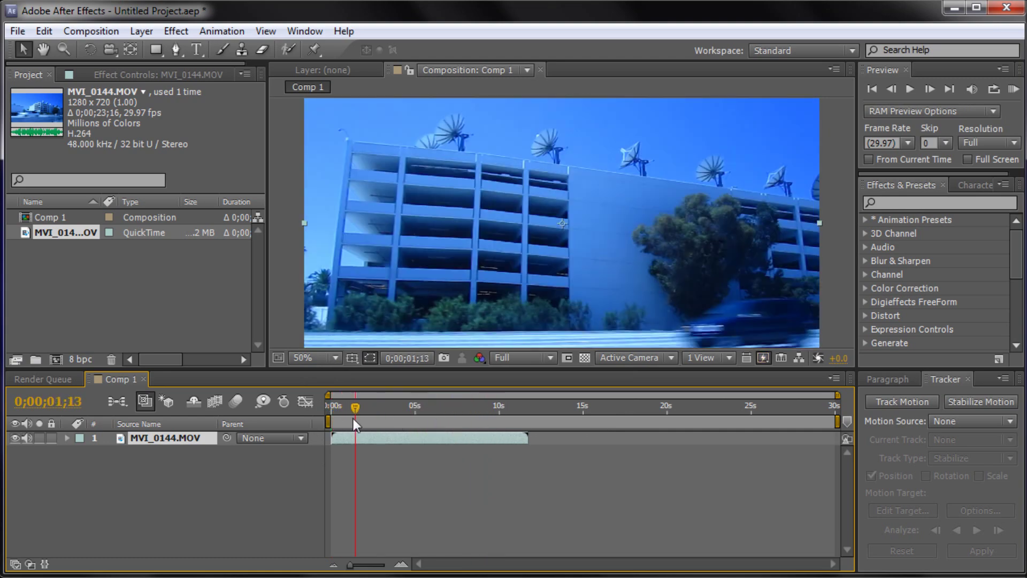
key("space")
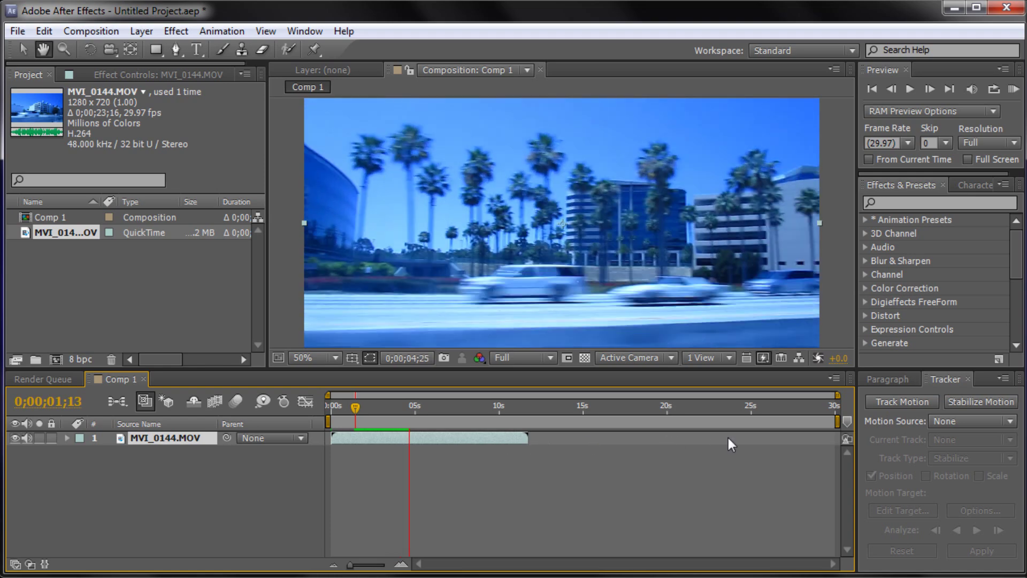
left_click(449, 444)
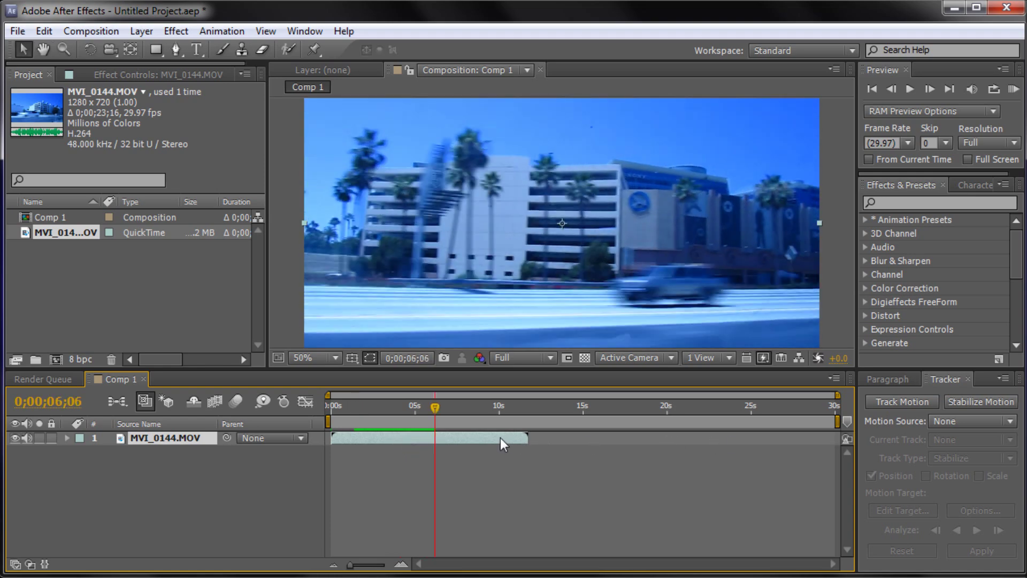
key("Home")
right_click(472, 436)
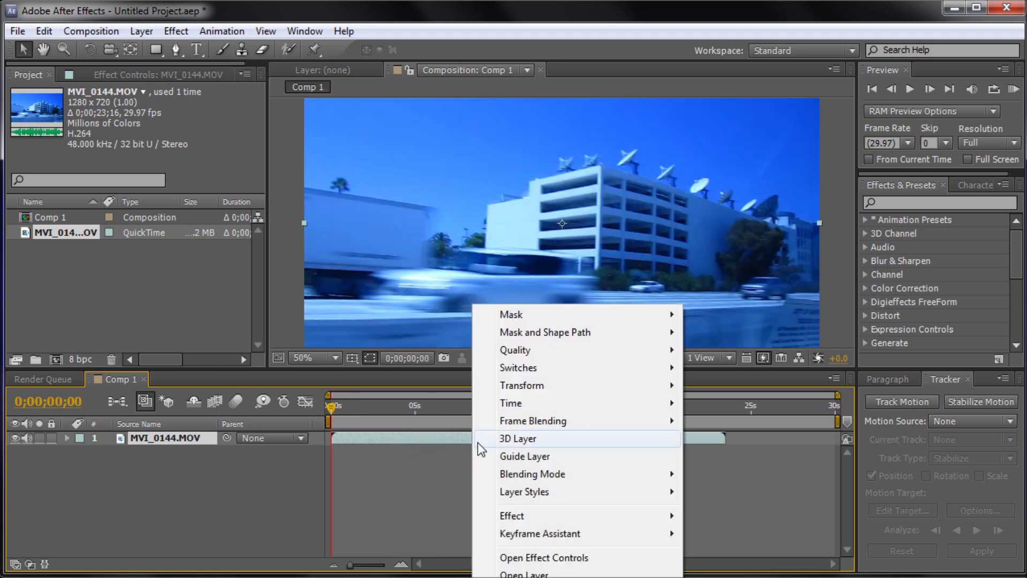
Step: Enable Time Remap on the footage layer and drag its end keyframe earlier
mouse_move(541, 407)
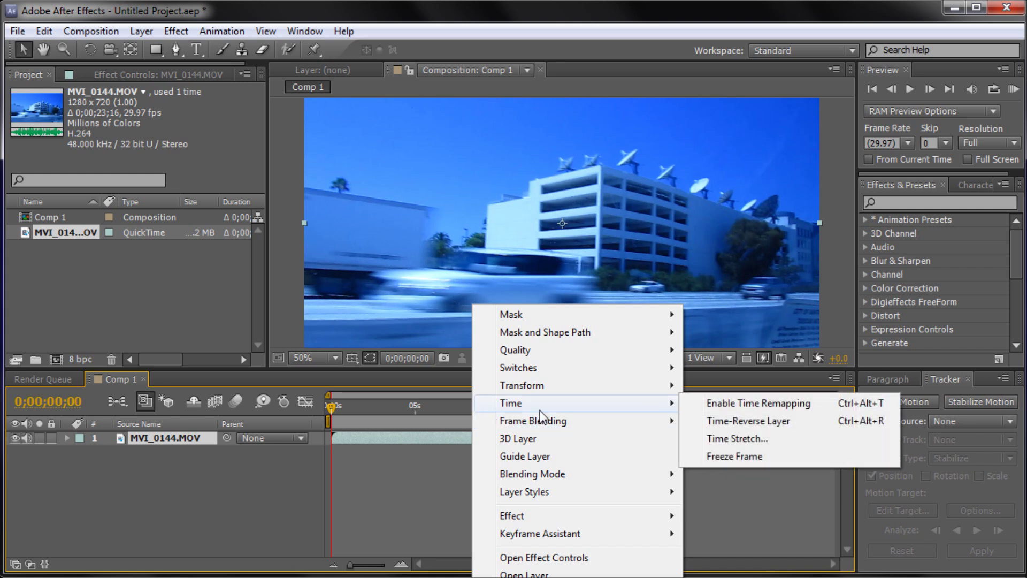
left_click(732, 408)
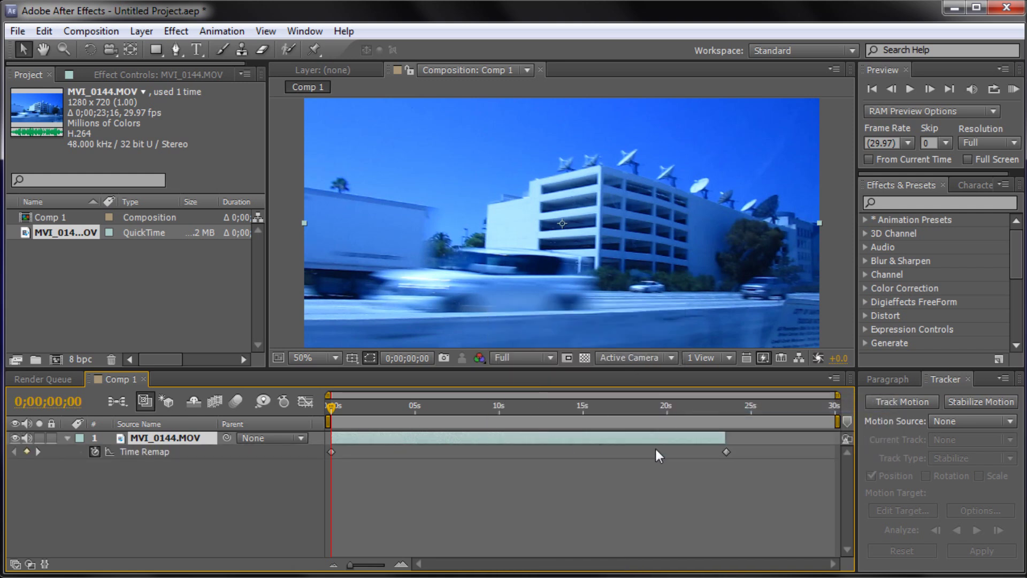
left_click(331, 452)
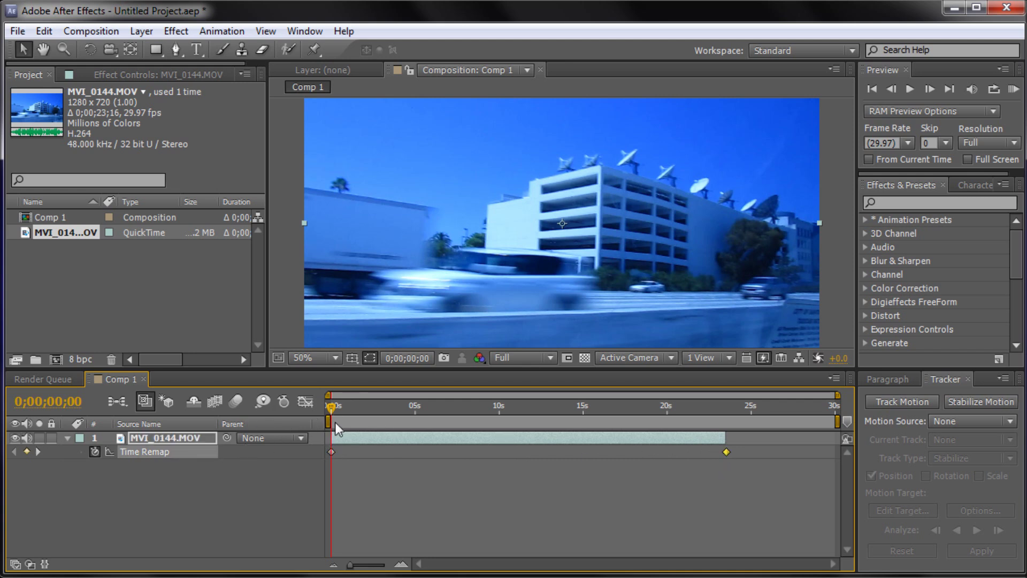
left_click(331, 452)
left_click_drag(726, 455, 606, 460)
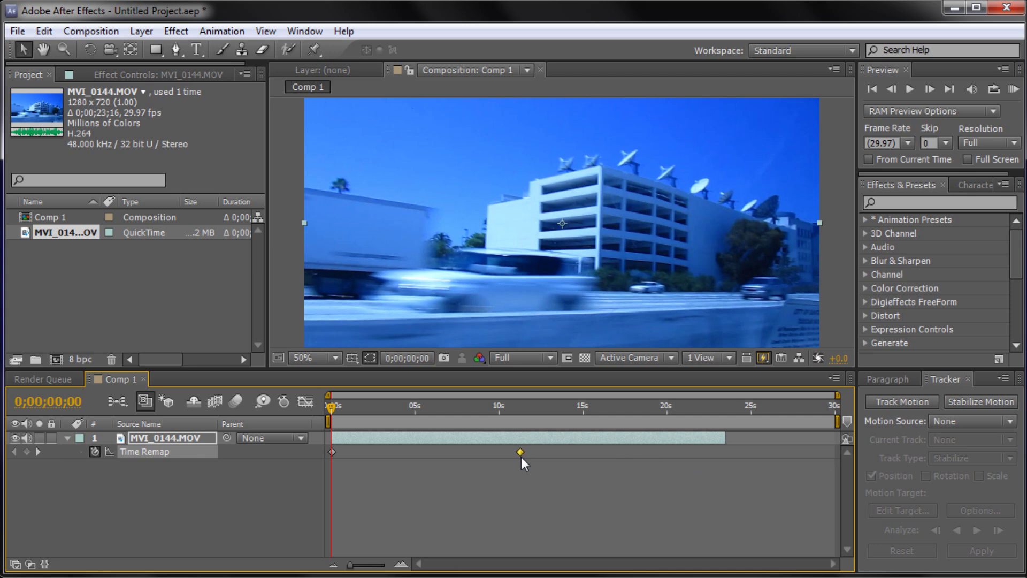
left_click_drag(524, 463, 528, 462)
key("space")
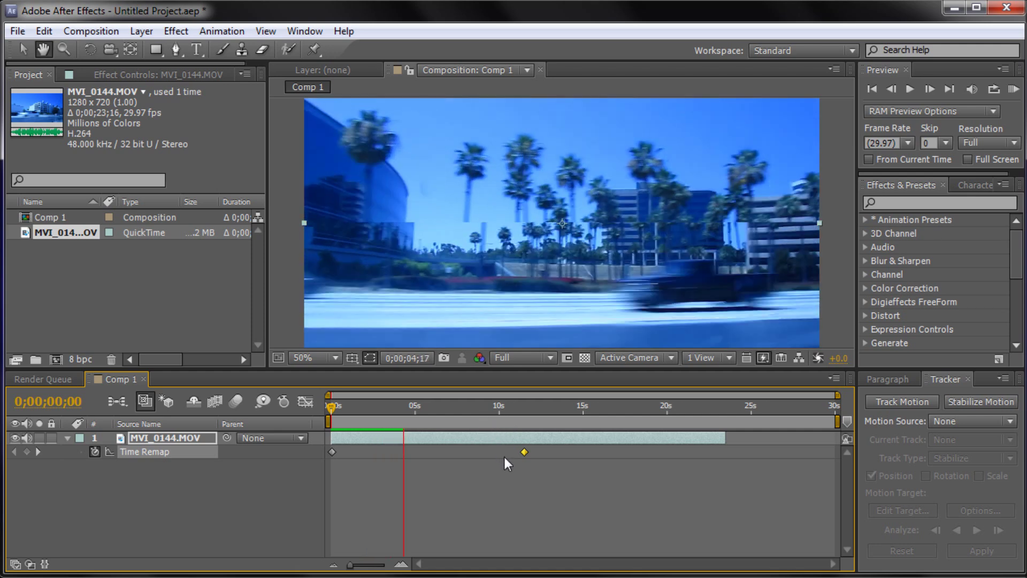
Step: Pull the end Time Remap keyframe earlier still and preview the faster playback
mouse_move(524, 454)
left_mouse_down()
mouse_move(508, 455)
mouse_move(526, 458)
left_mouse_up()
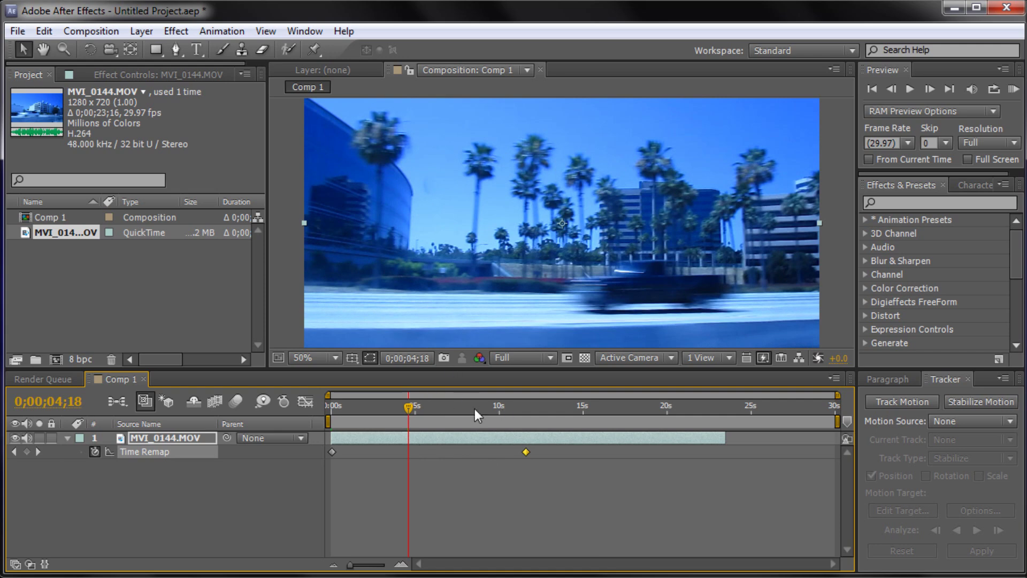
left_click_drag(525, 454, 472, 453)
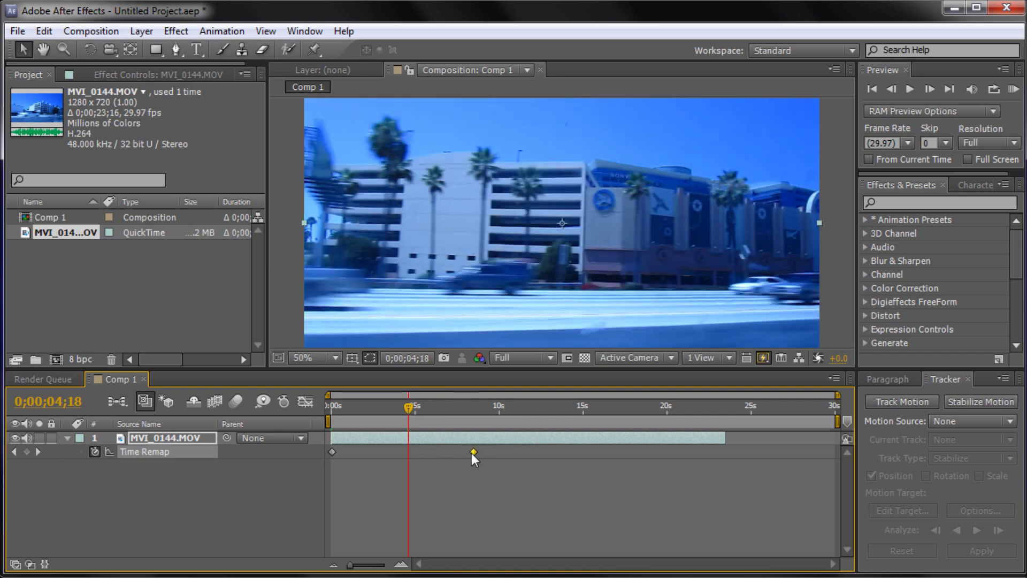
key("h")
key("space")
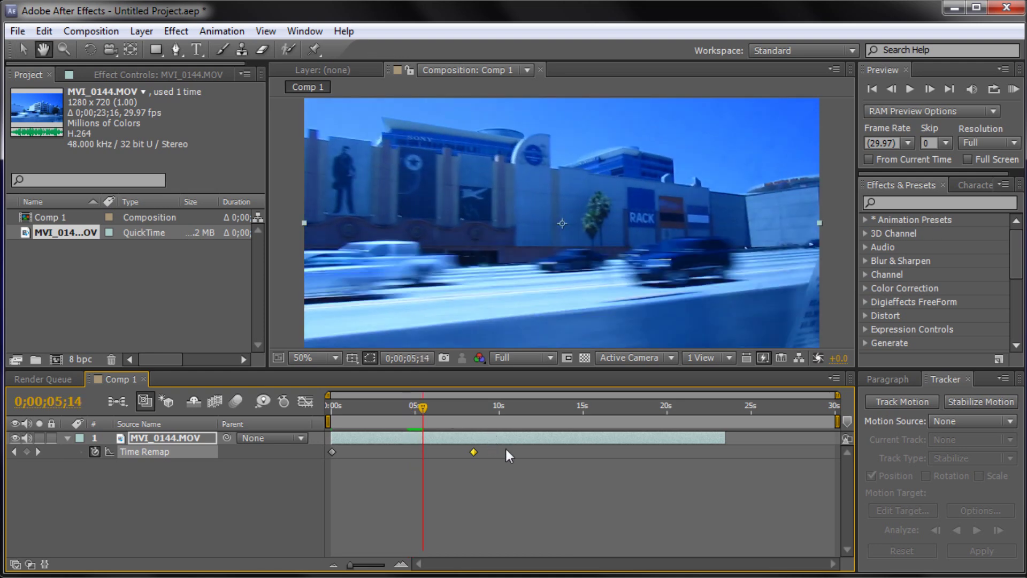
key("v")
left_click_drag(474, 454, 330, 426)
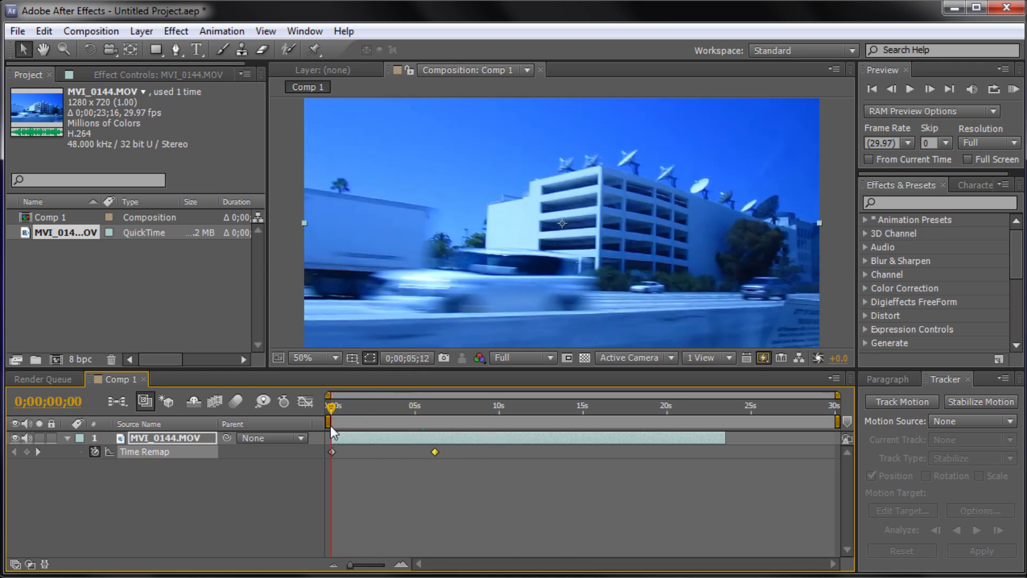
key("h")
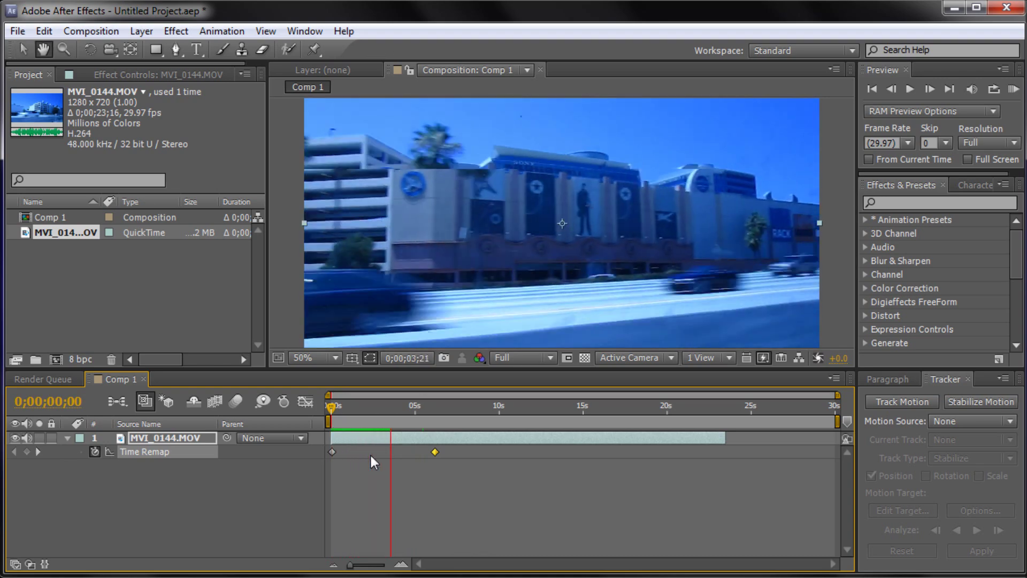
key("space")
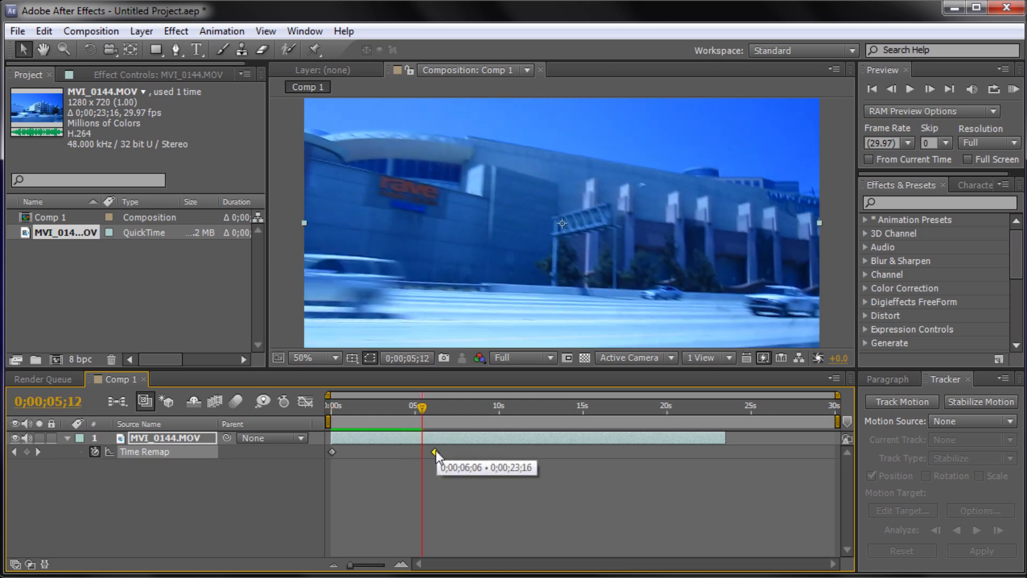
Step: Place the last Time Remap keyframe at 0;00;06;06 and preview the sped-up footage
left_click_drag(435, 451, 851, 458)
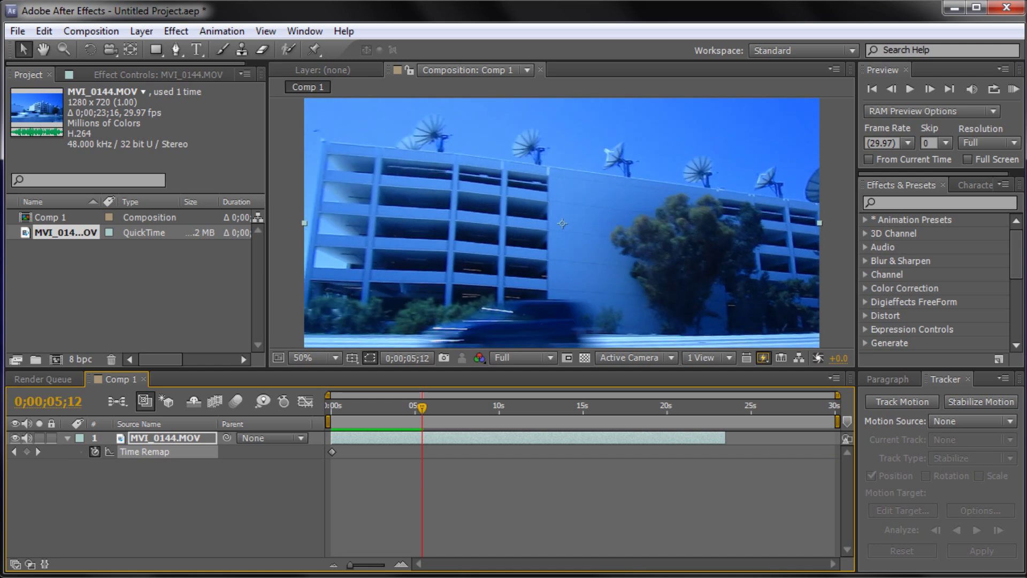
left_click_drag(421, 409, 342, 419)
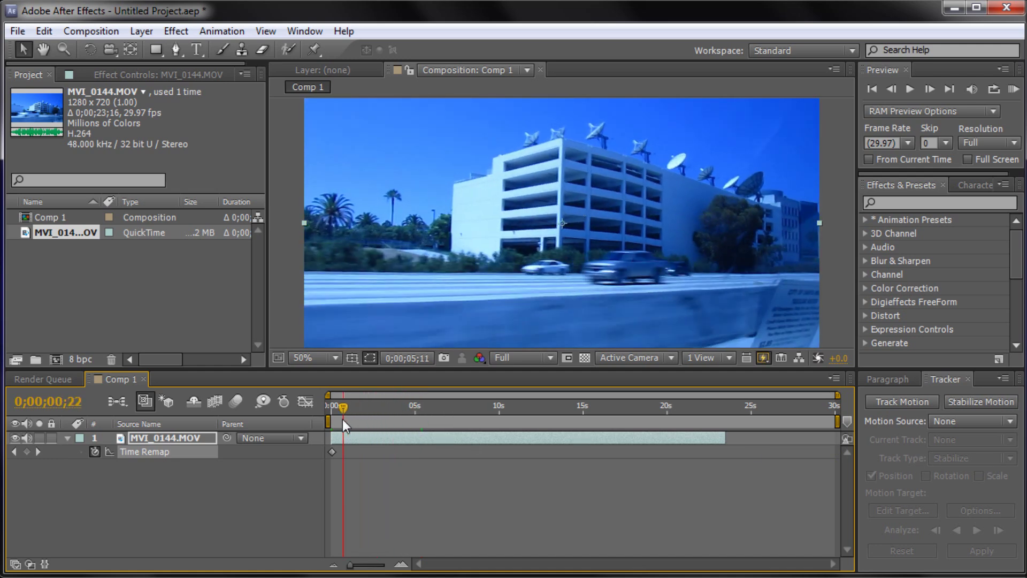
key("space")
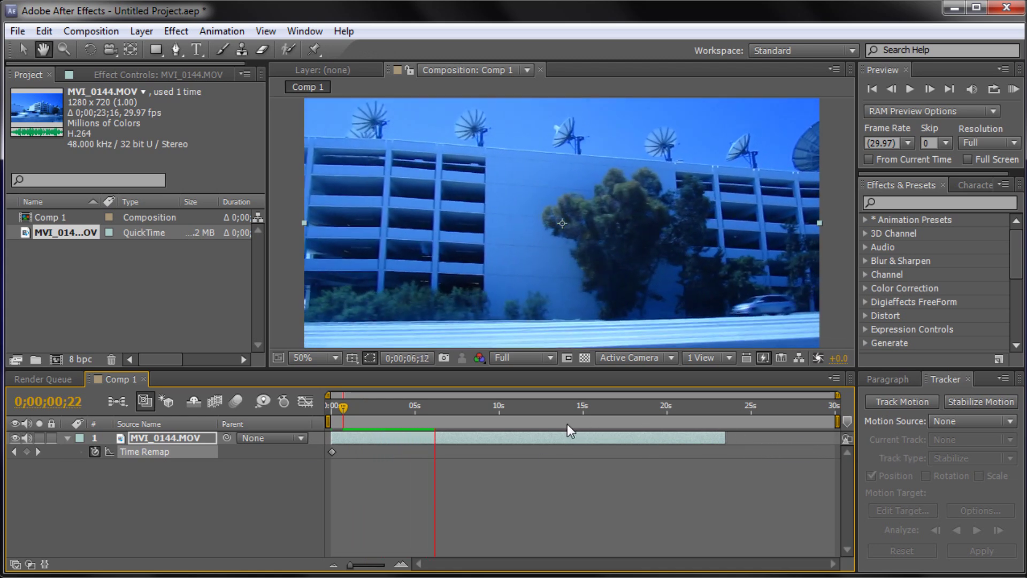
key("space")
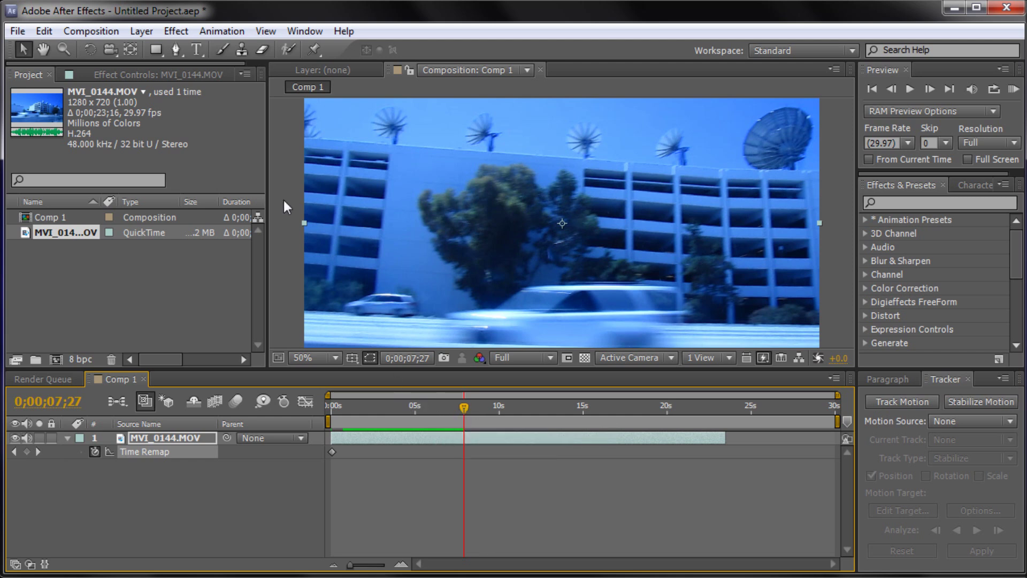
left_click_drag(468, 406, 547, 411)
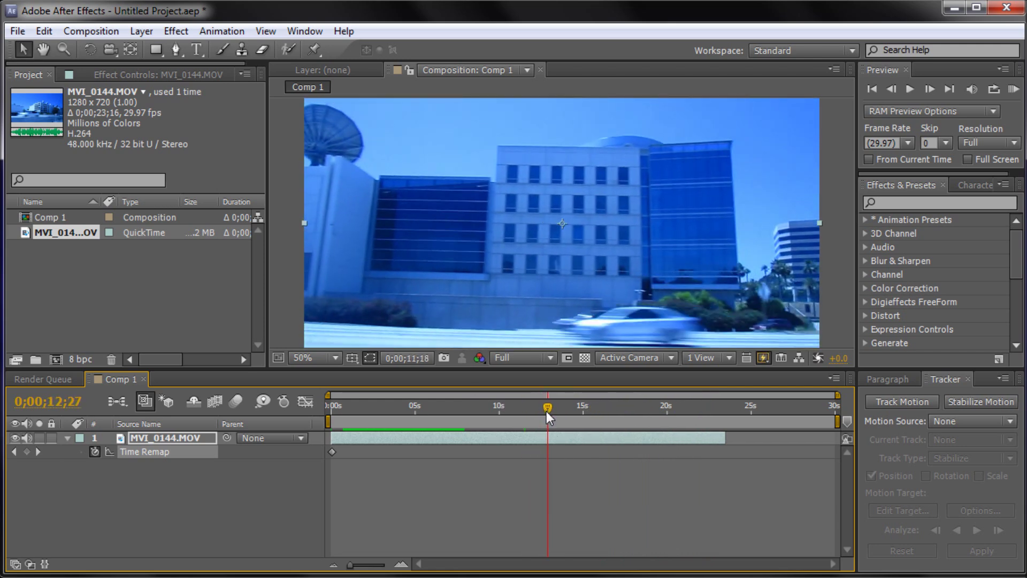
Step: Enable comp frame blending and set the footage layer's Frame Blend to Pixel Motion
left_click(216, 402)
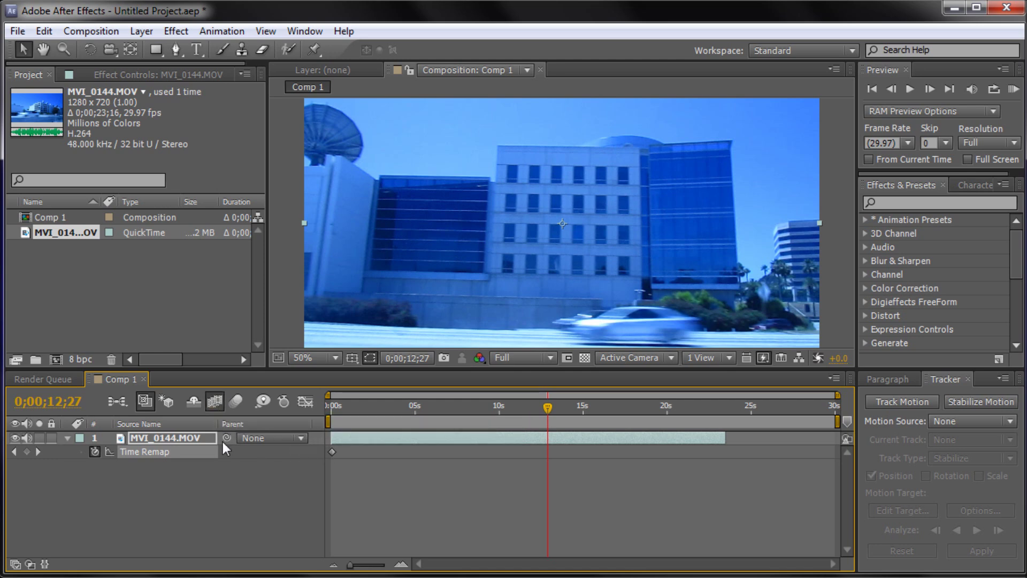
key("F4")
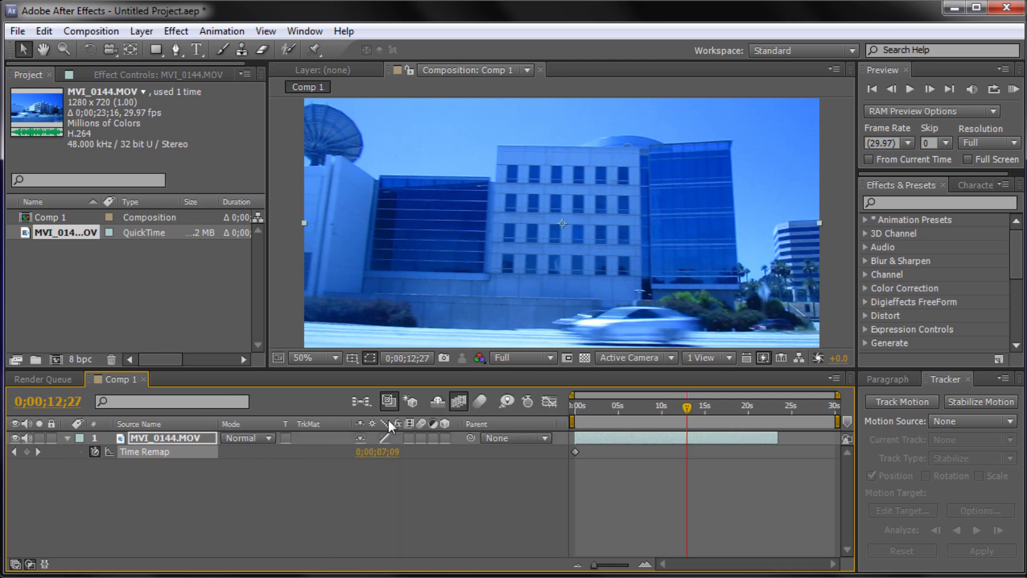
key("F4")
key("F4")
left_click(408, 437)
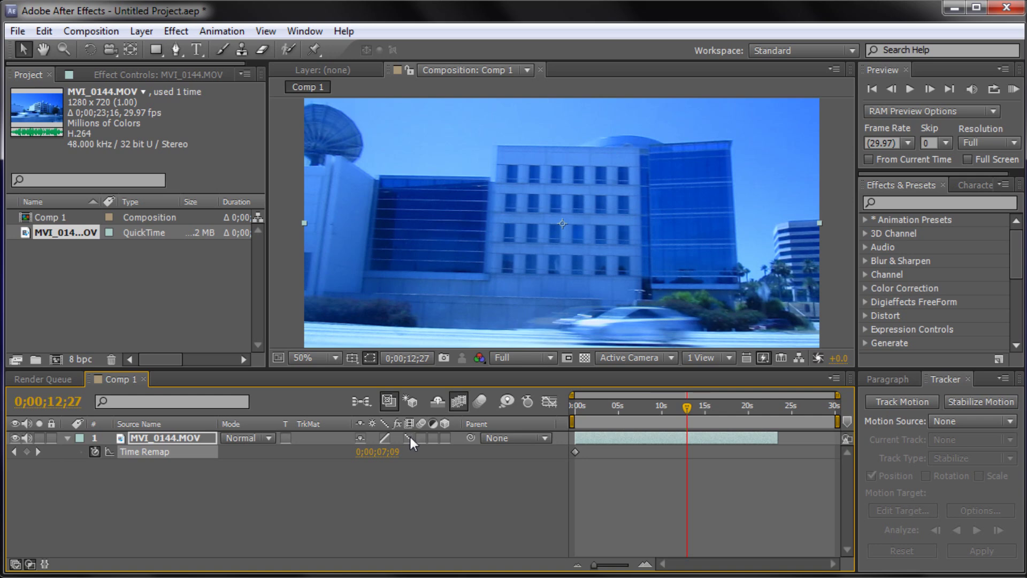
left_click(408, 438)
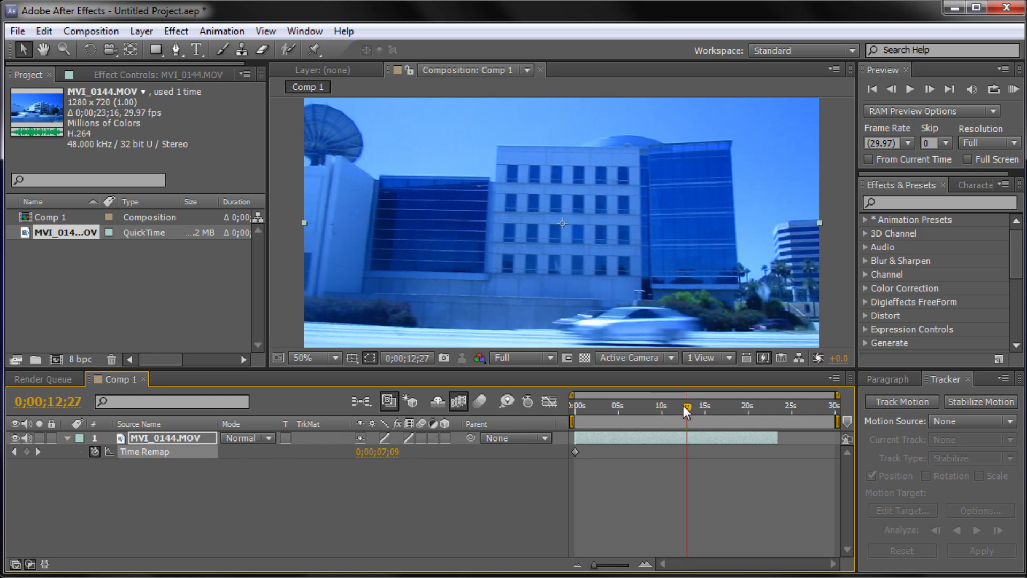
Step: Preview the pixel-motion blended footage around 13;20 to 17;03, then disable comp frame blending
mouse_move(684, 406)
left_mouse_down()
mouse_move(676, 408)
mouse_move(694, 410)
left_mouse_up()
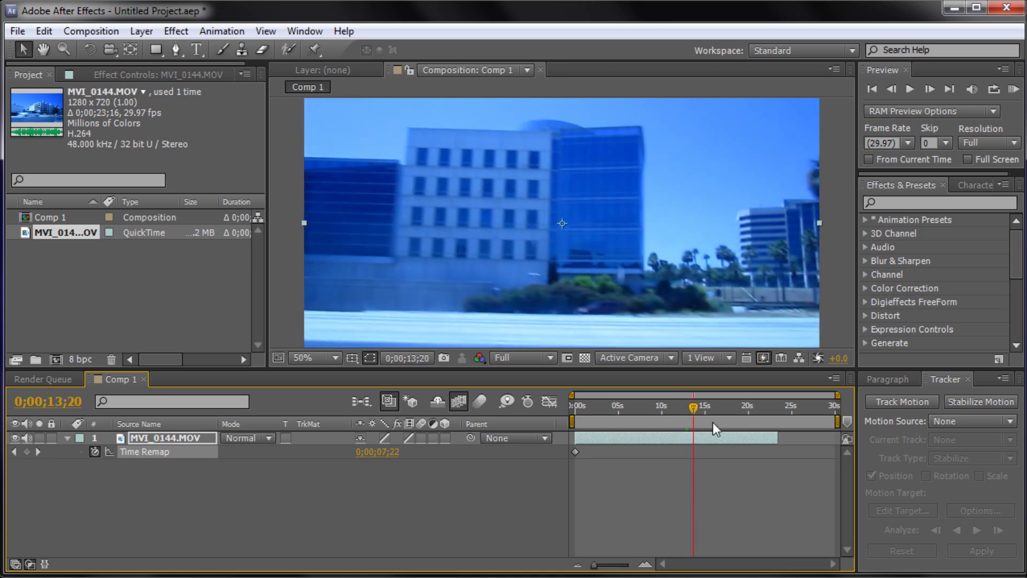
key("space")
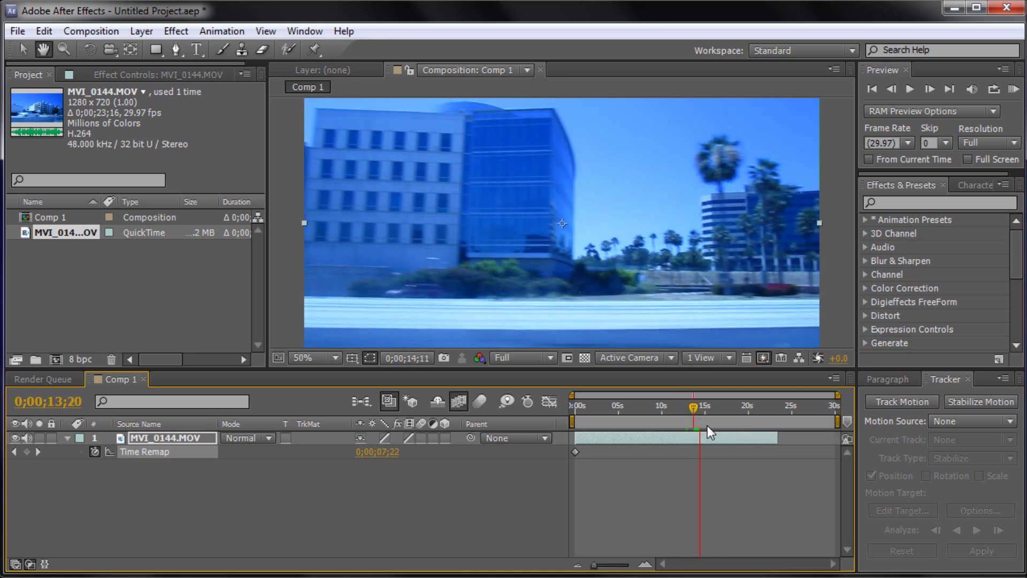
left_click_drag(698, 409, 726, 412)
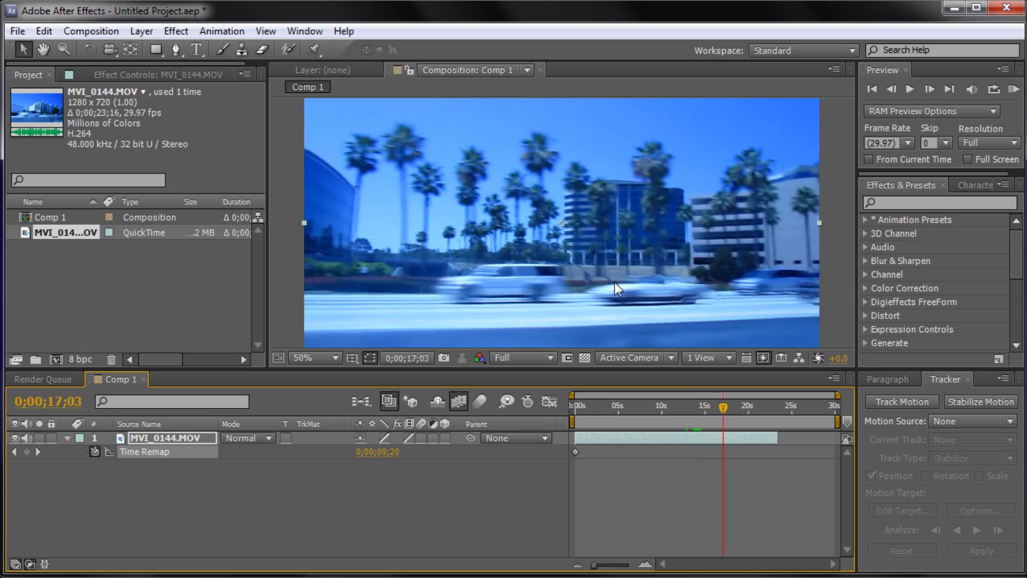
left_click(459, 402)
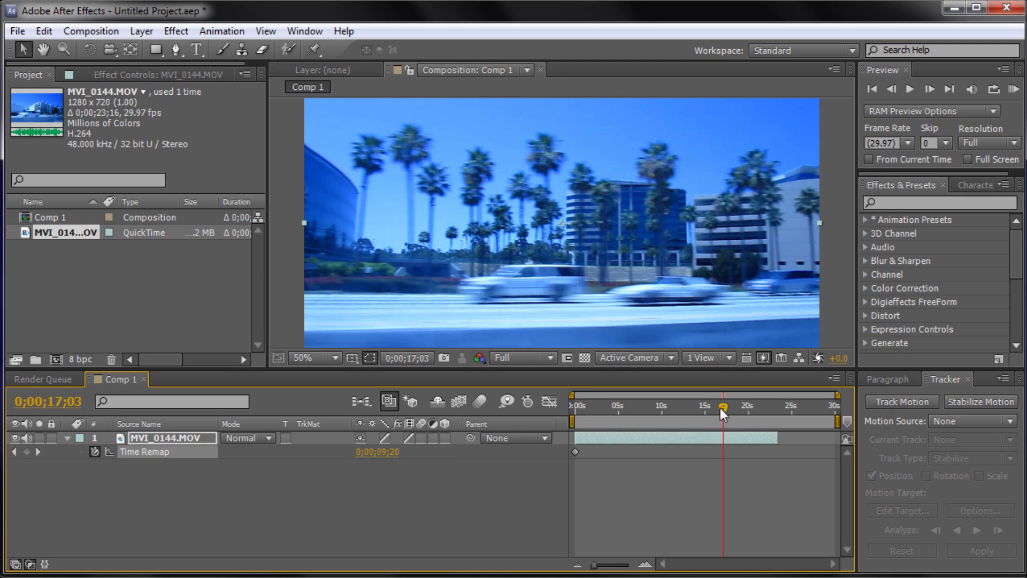
Step: Scrub between about 7 and 9 seconds to compare footage without frame blending
left_click_drag(720, 407, 636, 412)
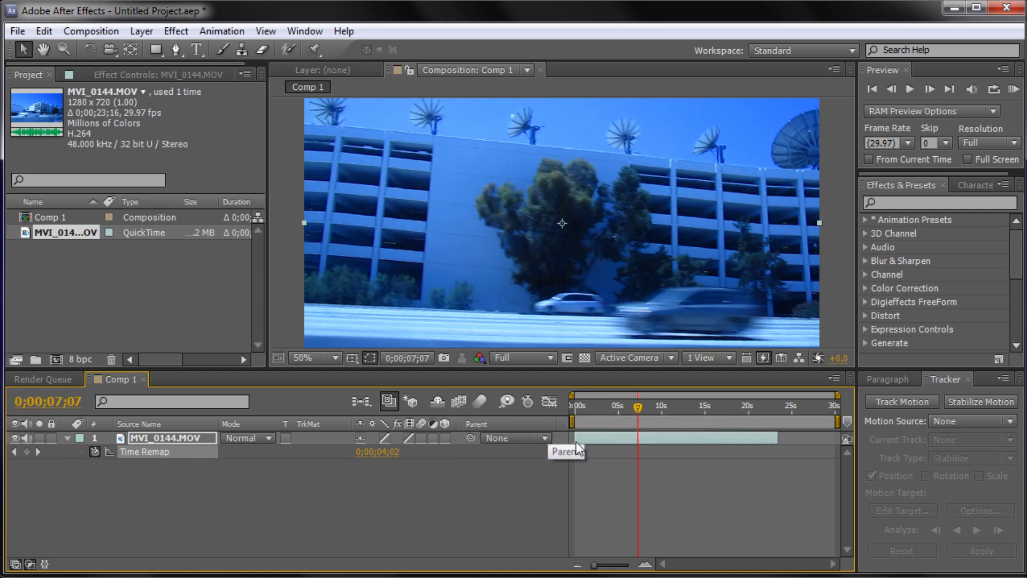
left_click_drag(637, 406, 671, 428)
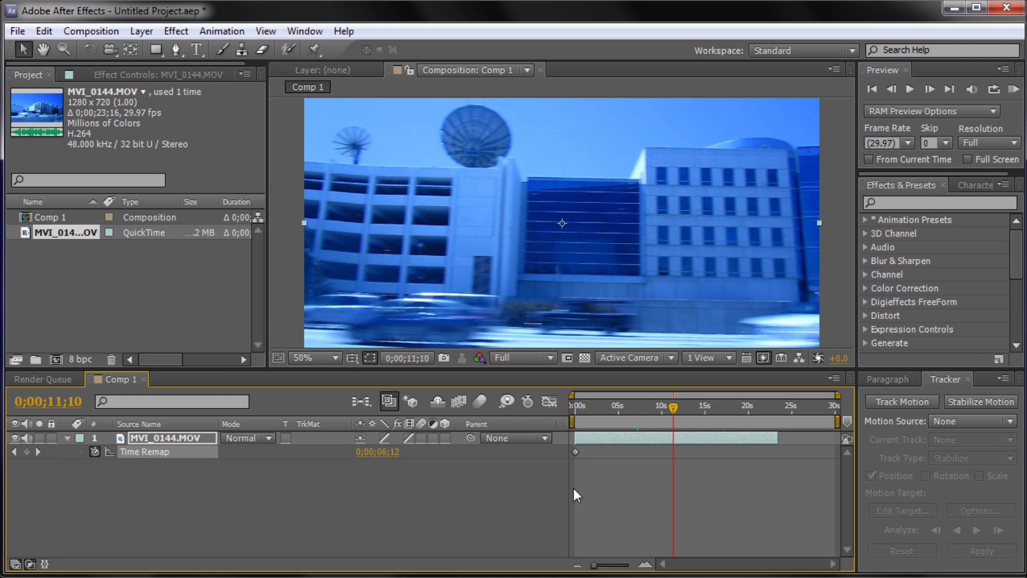
Step: Move the last Time Remap keyframe to about 23;16 and scrub to check playback
key("F4")
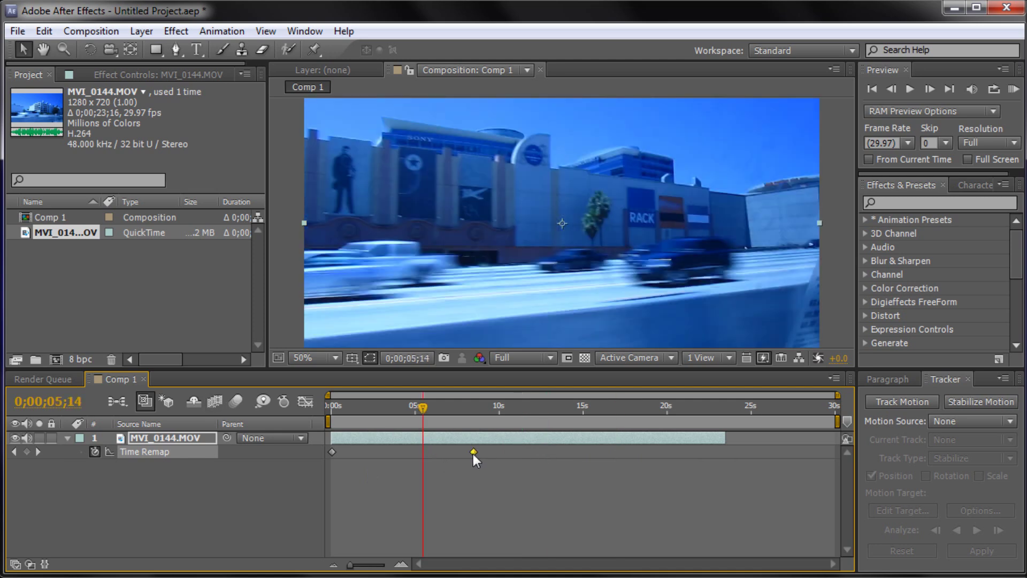
left_click_drag(474, 453, 724, 461)
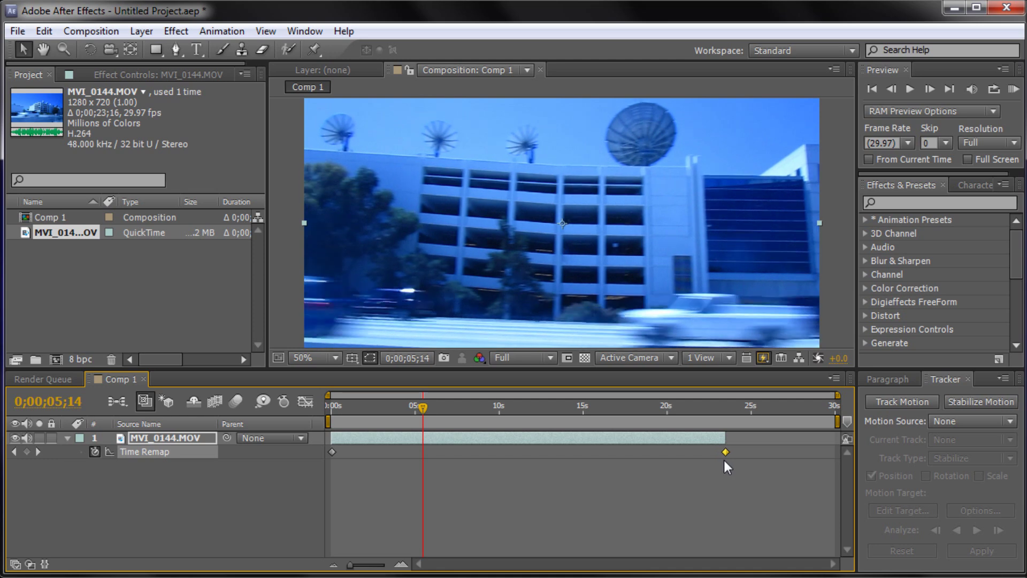
left_click_drag(426, 407, 410, 426)
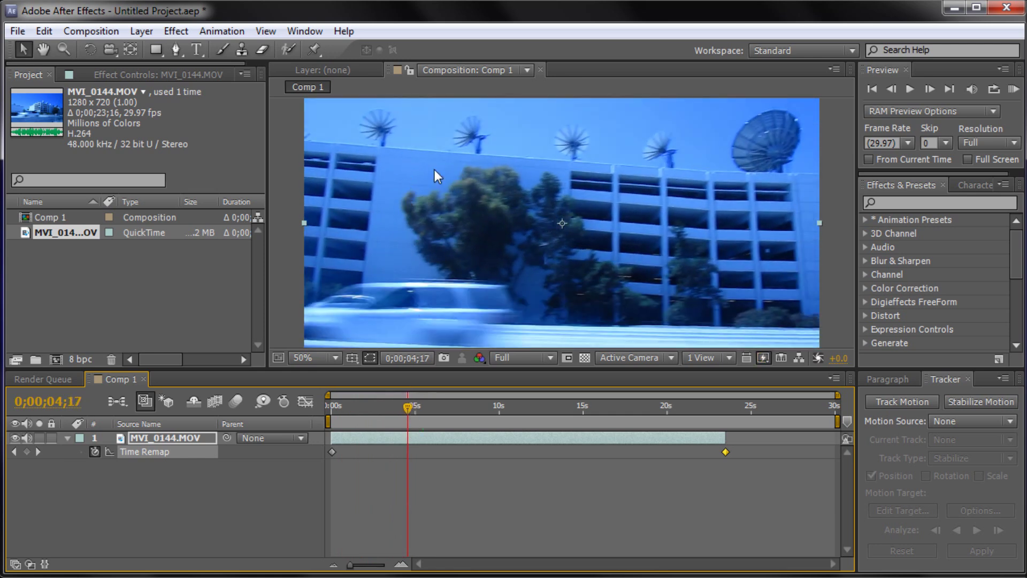
left_click_drag(406, 405, 498, 408)
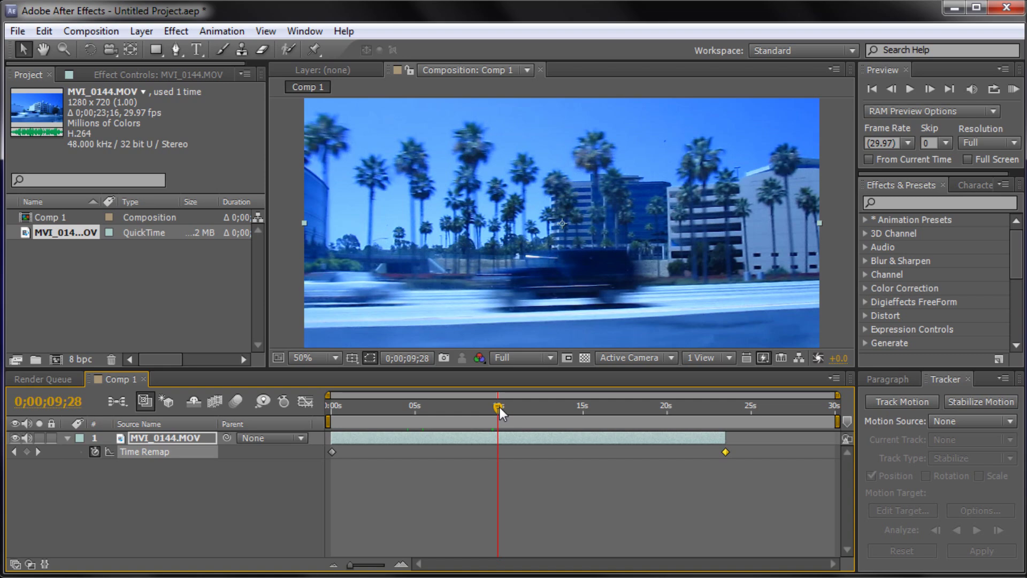
mouse_move(496, 405)
left_mouse_down()
mouse_move(446, 414)
mouse_move(528, 426)
mouse_move(487, 432)
mouse_move(511, 406)
mouse_move(541, 411)
mouse_move(490, 424)
left_mouse_up()
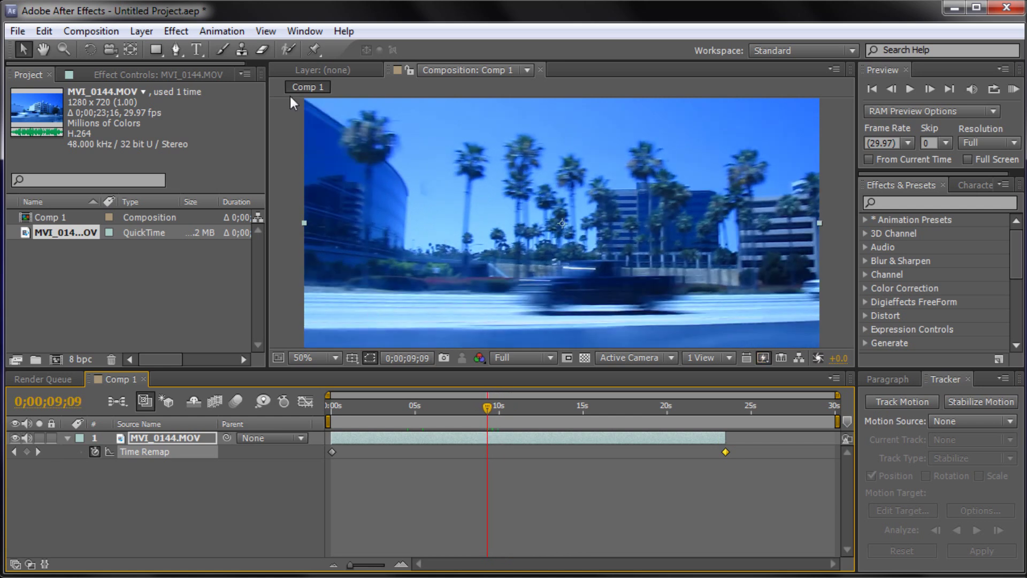
Step: Add Time Remap keyframes at 9;09 and 14;06 around the palm-tree shot
left_click(24, 451)
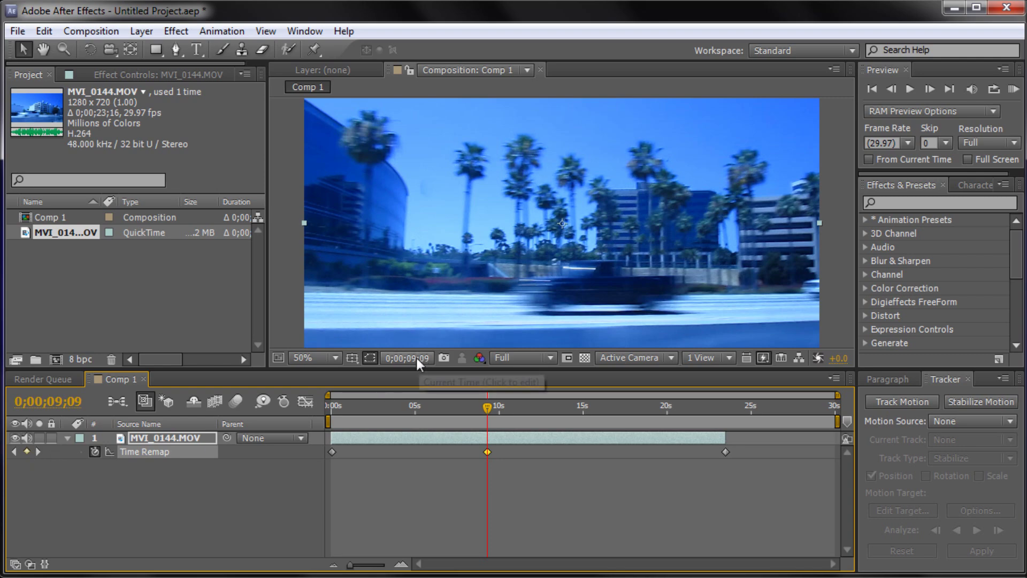
left_click(489, 412)
left_click_drag(489, 414, 569, 422)
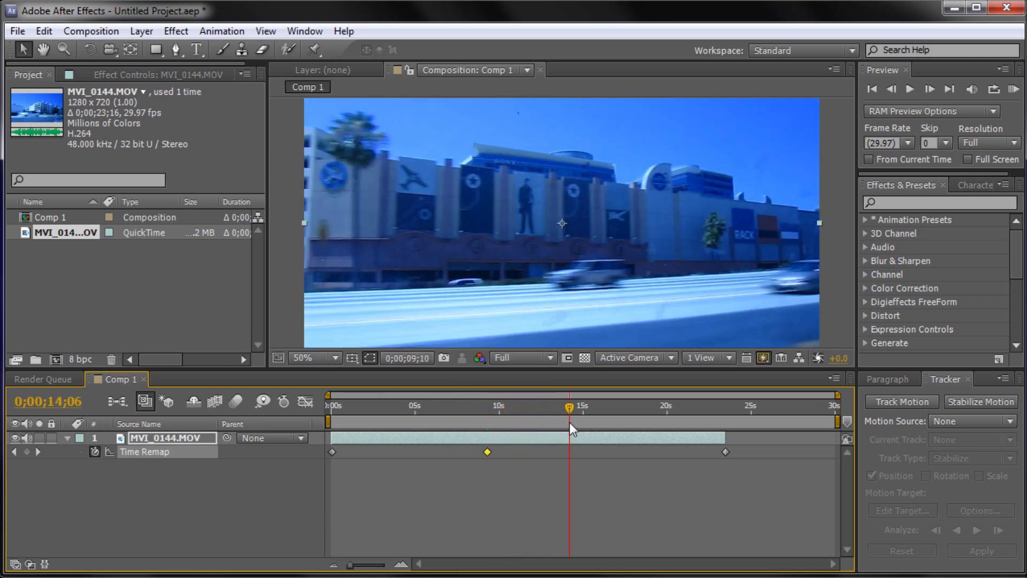
left_click(27, 452)
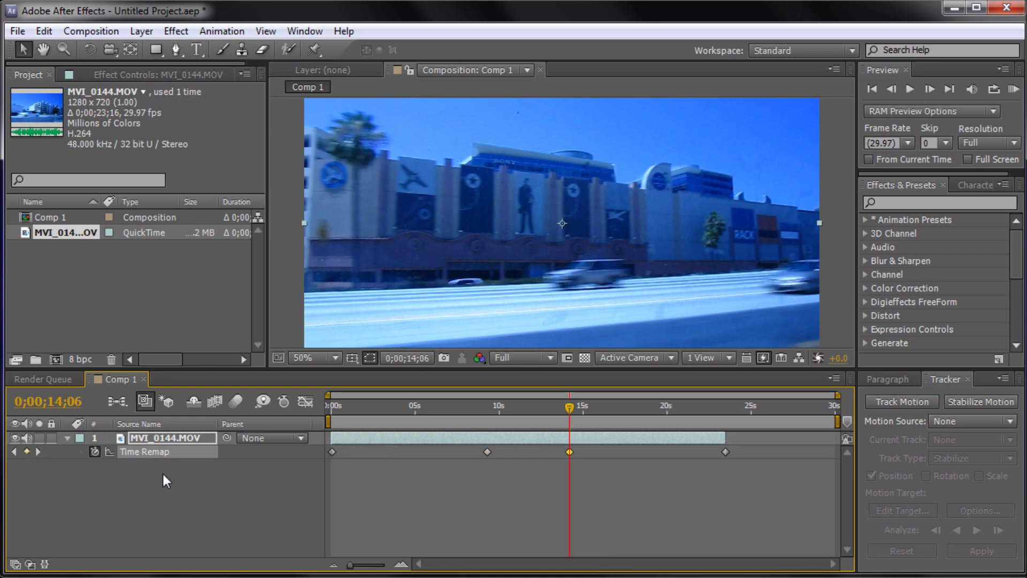
Step: Spread the two new keyframes out to about 6 and 17 seconds for slow motion
left_click_drag(572, 407, 447, 455)
left_click(488, 453)
left_click_drag(570, 452, 612, 452)
left_click_drag(448, 452, 437, 455)
left_click_drag(614, 452, 619, 453)
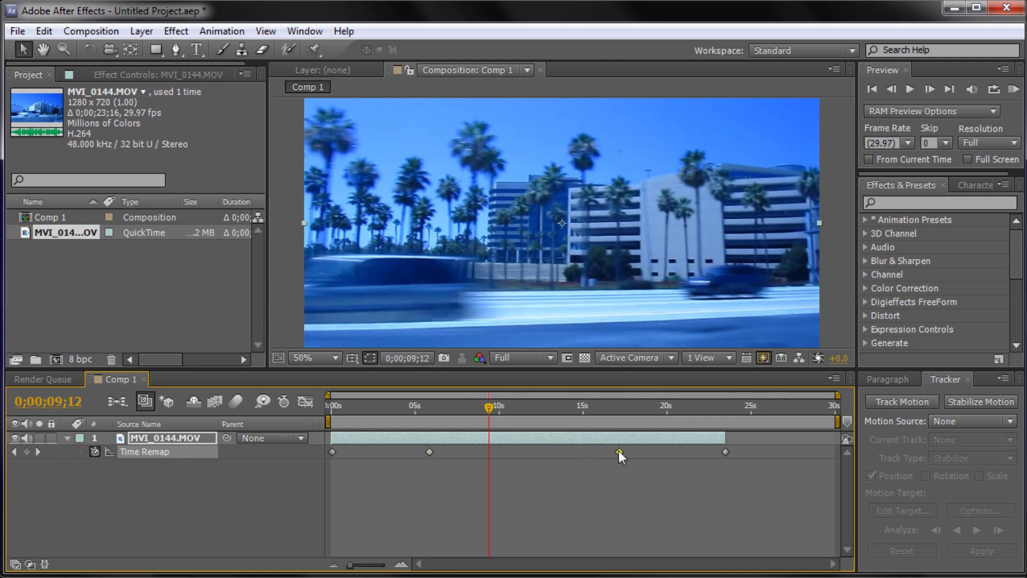
left_click_drag(489, 410, 339, 414)
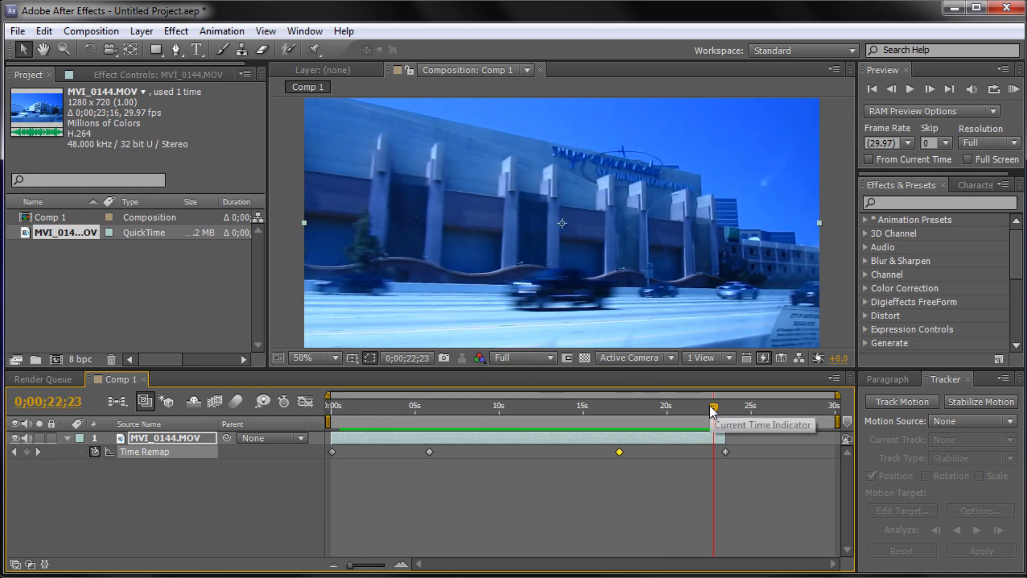
left_click_drag(713, 412, 424, 452)
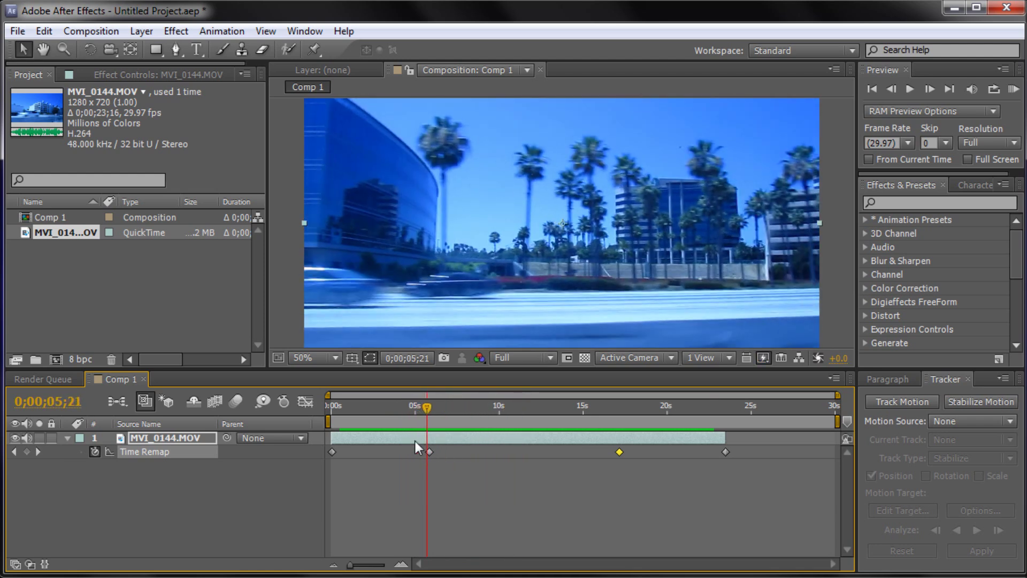
left_click_drag(421, 412, 512, 420)
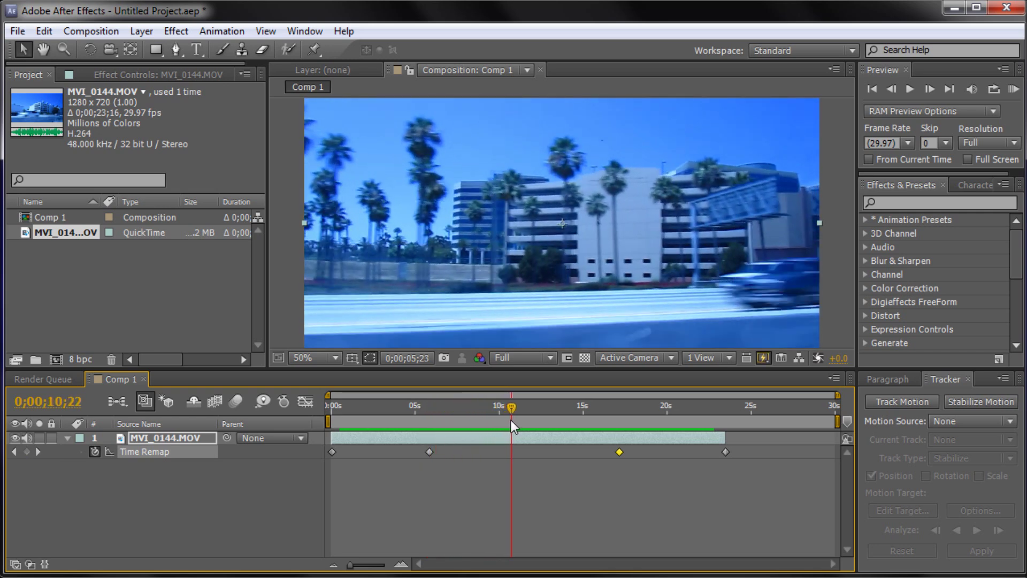